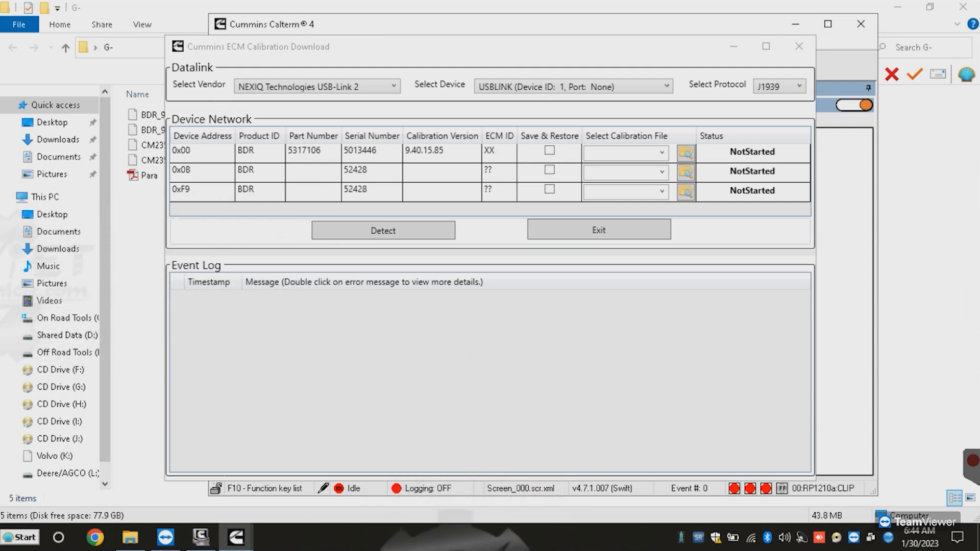
Step: Reflash the device at address 0x00 with the calibration file CM2350 BDR EF10130 DEL.xcal and exit the calibration download
{"action": "left_click", "coordinate": [686, 153]}
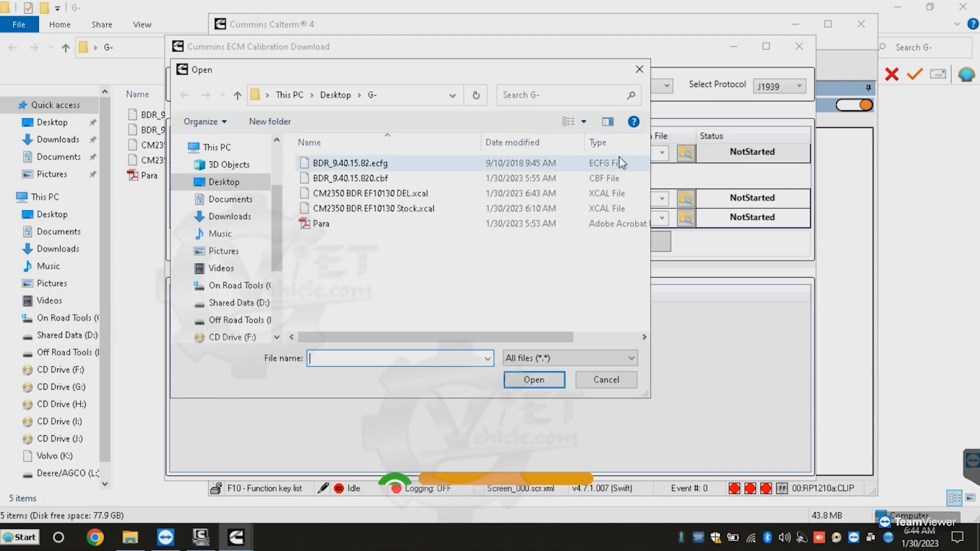
{"action": "left_click", "coordinate": [403, 194]}
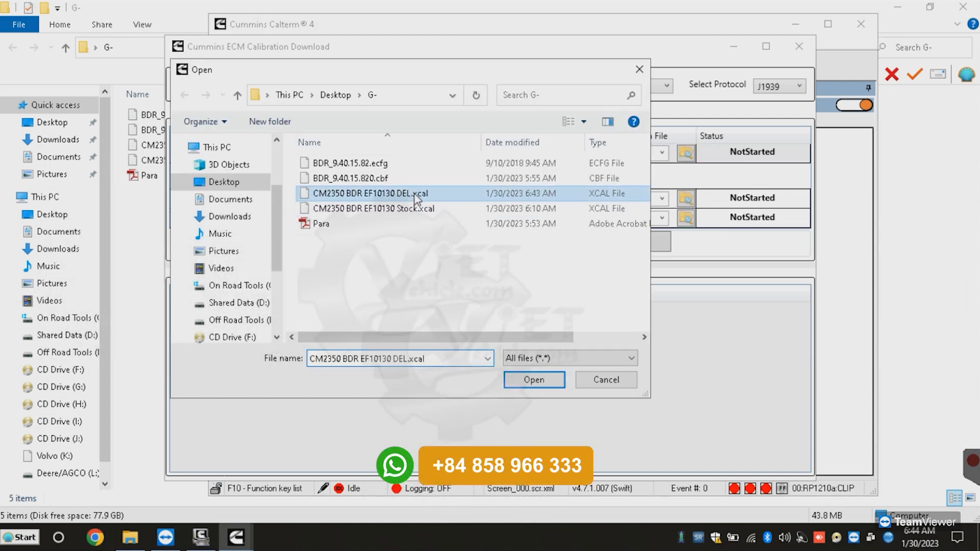
{"action": "left_click", "coordinate": [528, 381]}
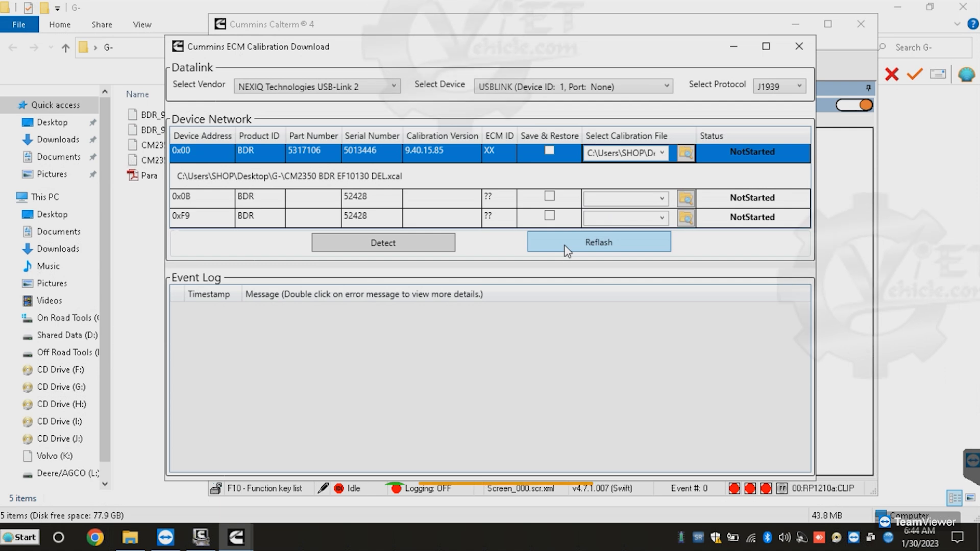
{"action": "left_click", "coordinate": [684, 154]}
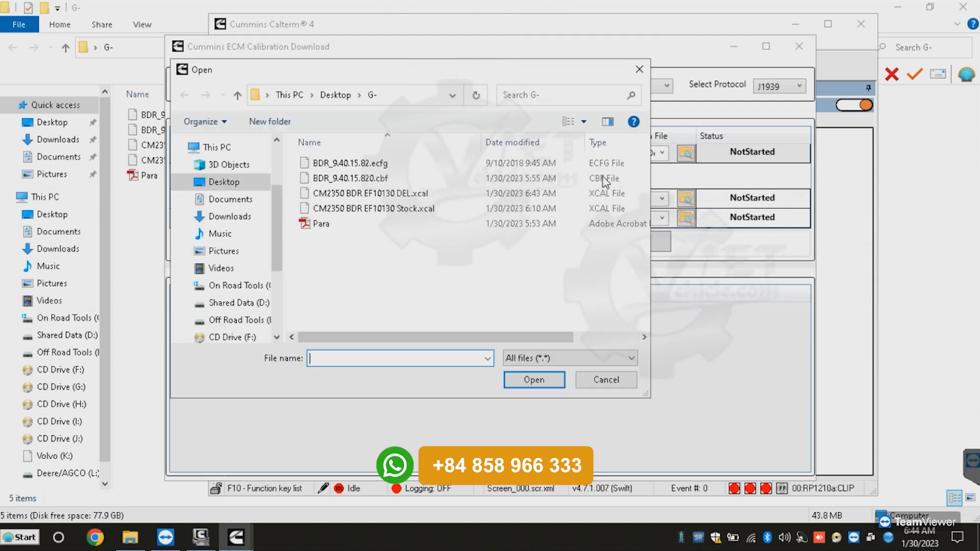
{"action": "left_click", "coordinate": [413, 197]}
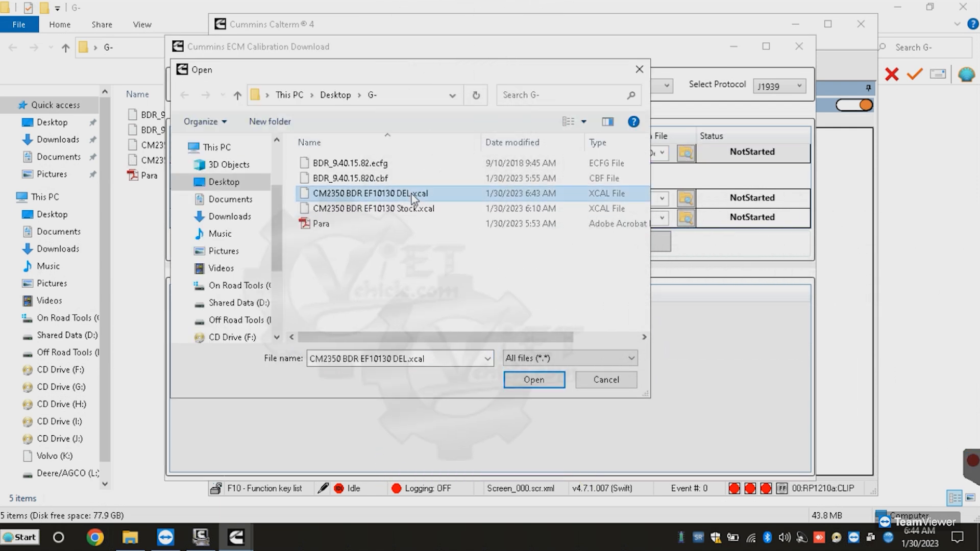
{"action": "left_click", "coordinate": [539, 383]}
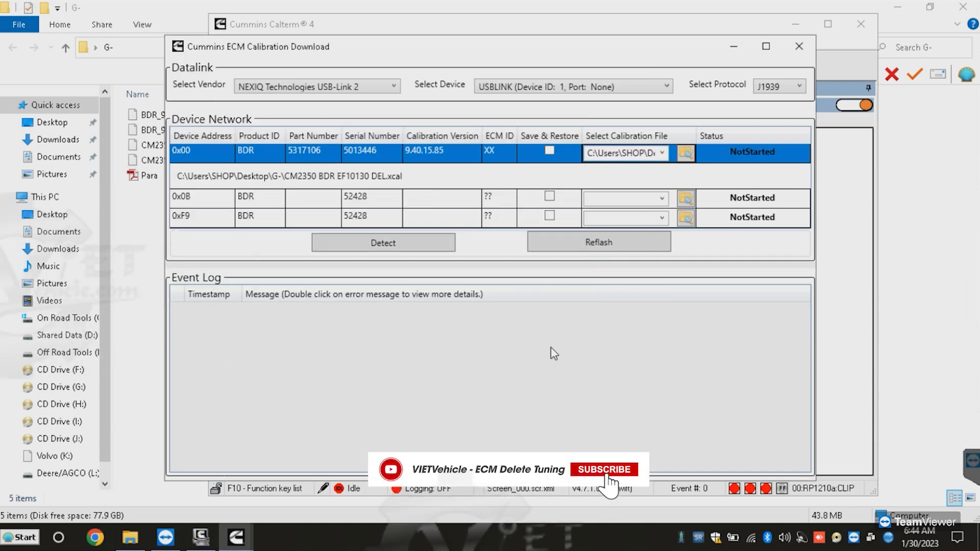
{"action": "left_click", "coordinate": [619, 242]}
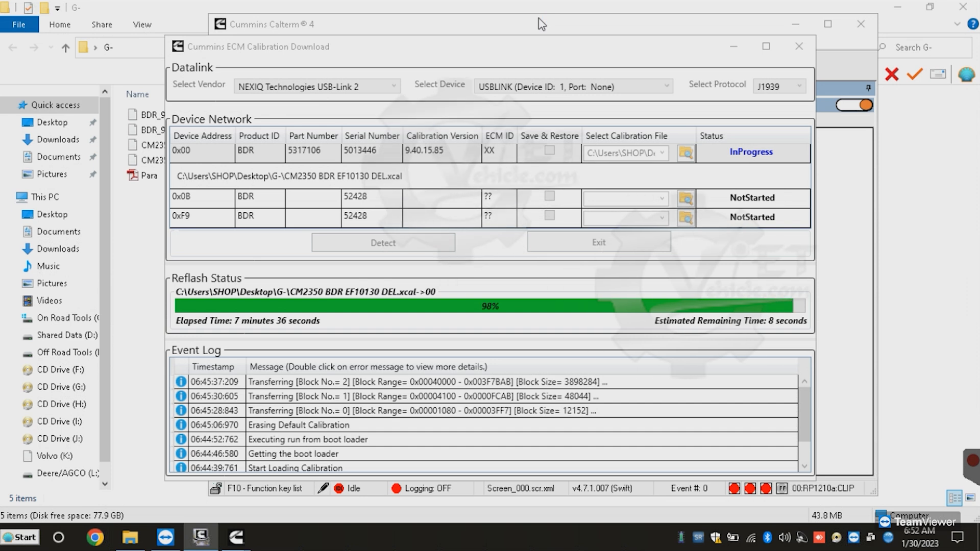
{"action": "left_click", "coordinate": [604, 247]}
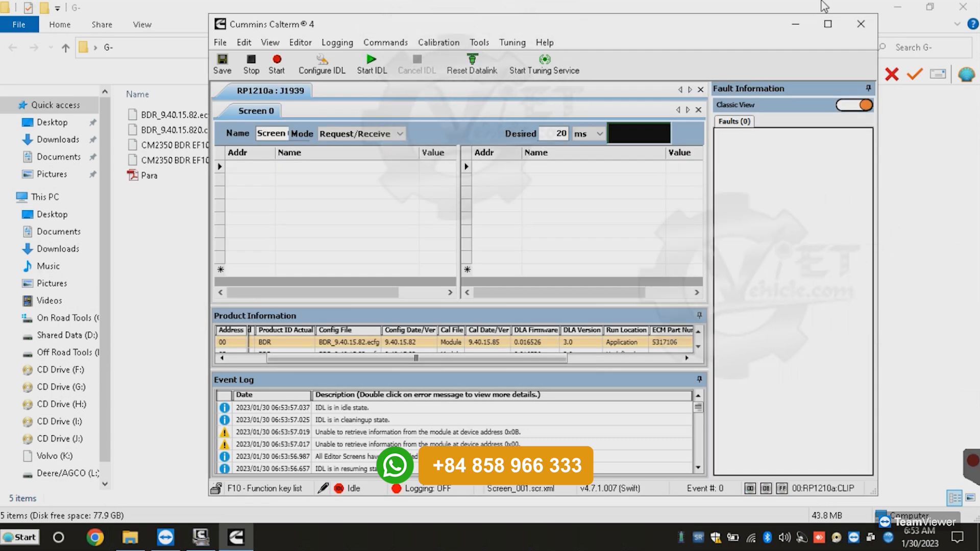
Step: Switch to INSITE and connect to the ECM with security type None, dismissing the work order selection
{"action": "left_click", "coordinate": [201, 537]}
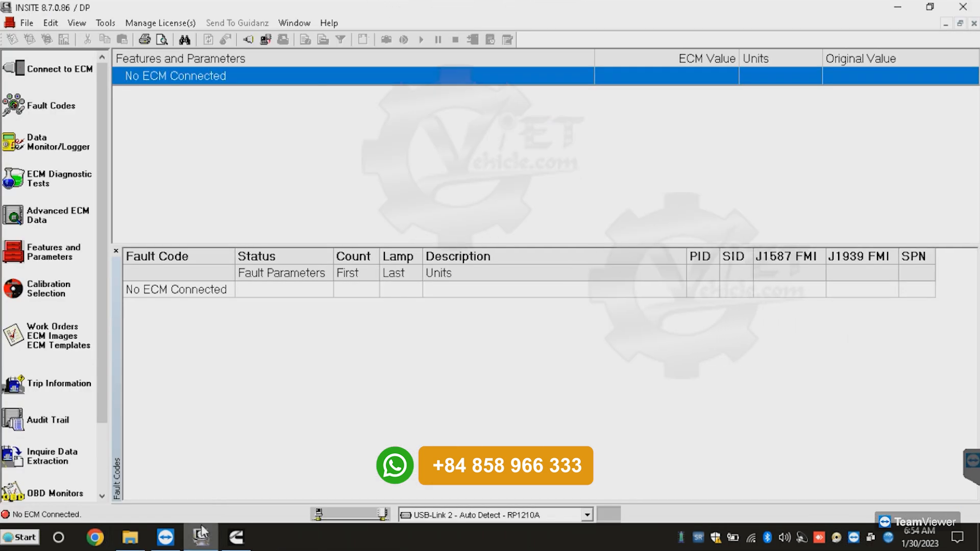
{"action": "left_click", "coordinate": [69, 78]}
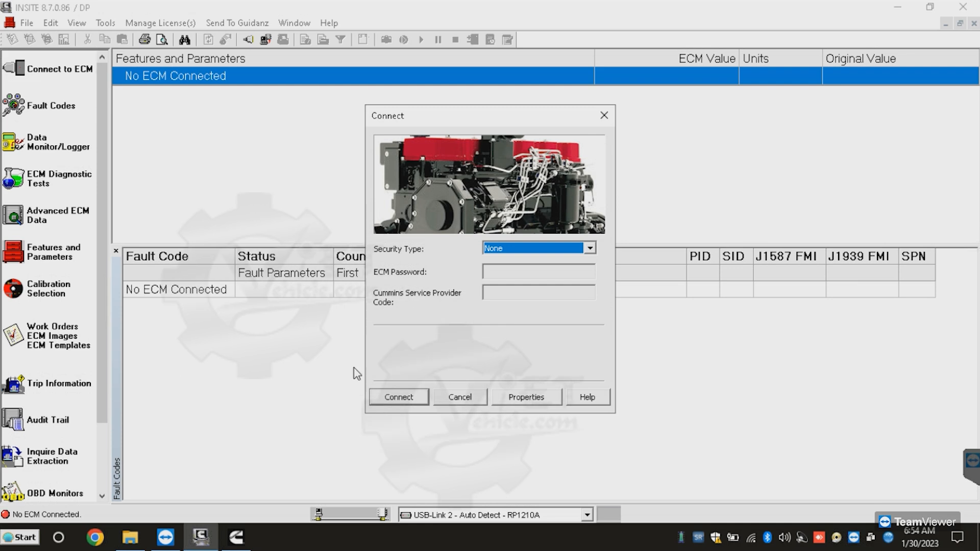
{"action": "left_click", "coordinate": [399, 396]}
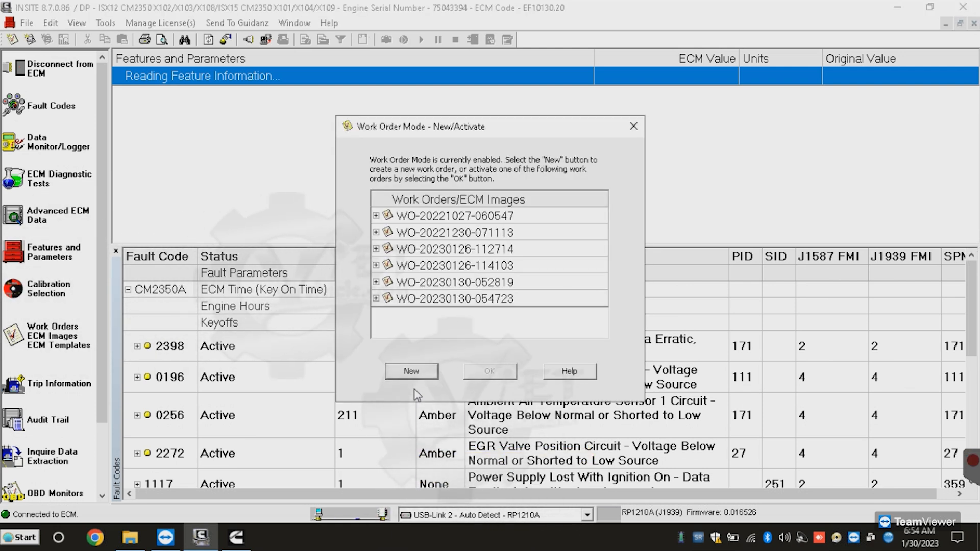
{"action": "left_click", "coordinate": [633, 126]}
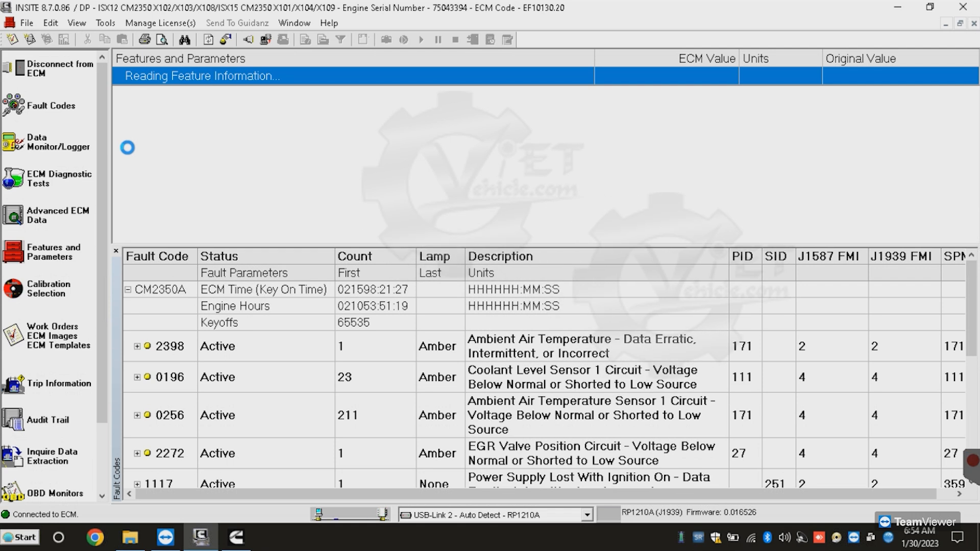
Step: Send the ECM template commented Stock 30-1 to the ECM, confirming the adjustment and the key switch off and on requests
{"action": "left_click", "coordinate": [42, 351]}
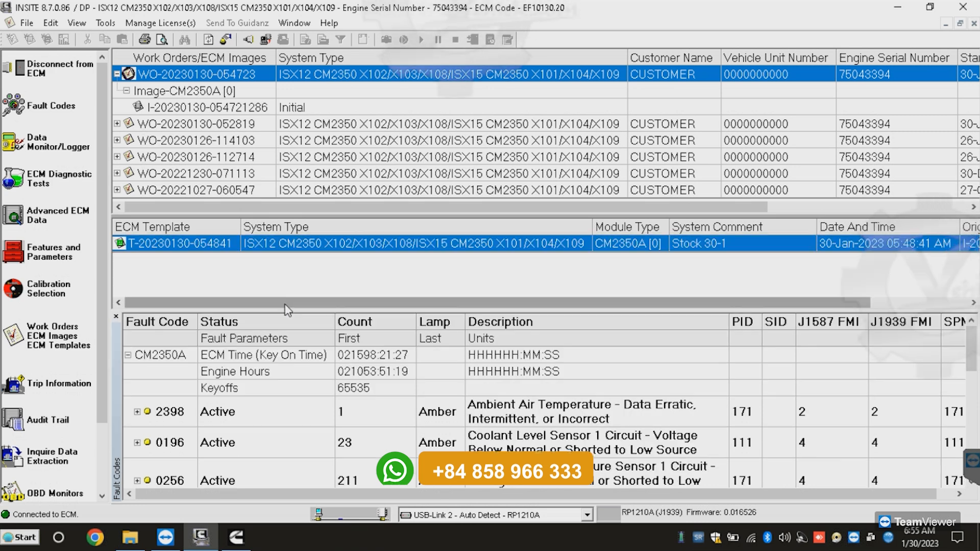
{"action": "right_click", "coordinate": [313, 247]}
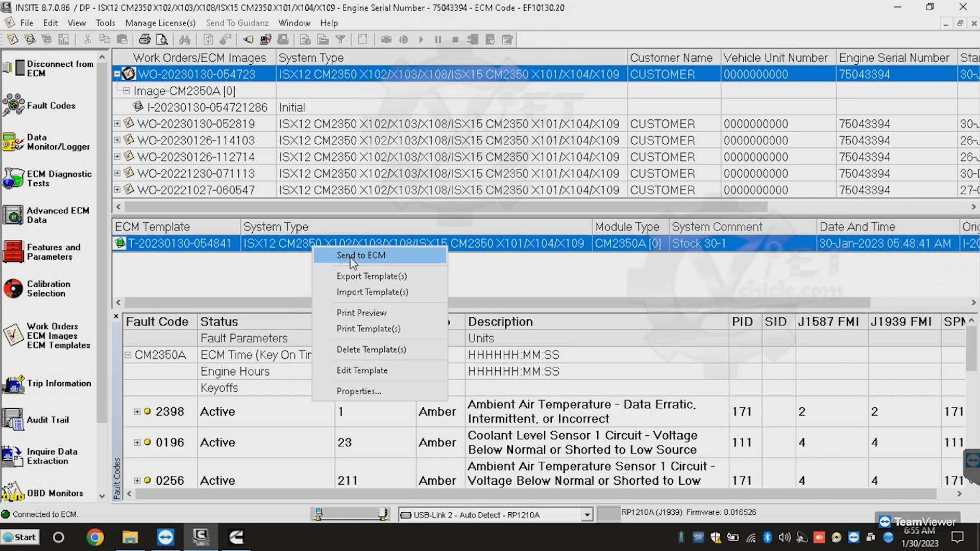
{"action": "left_click", "coordinate": [363, 256]}
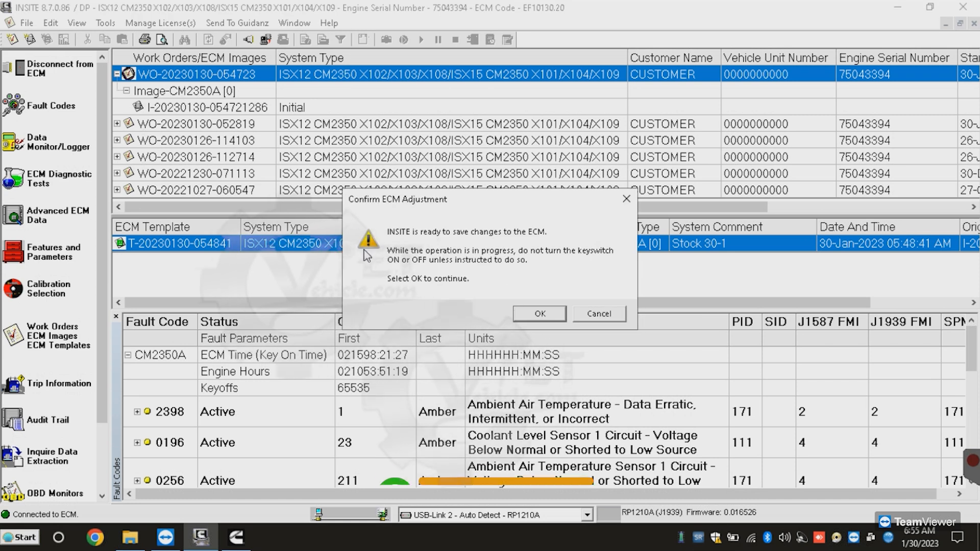
{"action": "left_click", "coordinate": [536, 312]}
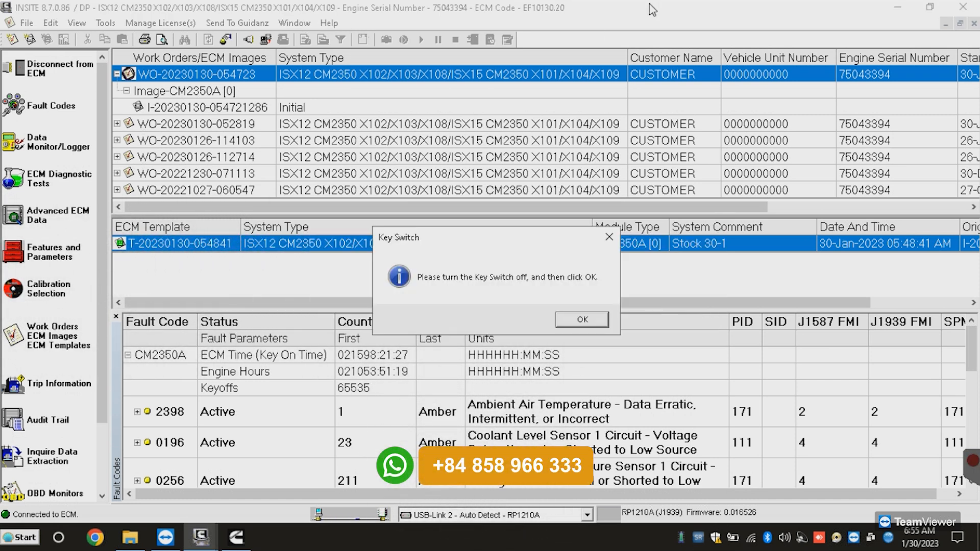
{"action": "key", "text": "Return"}
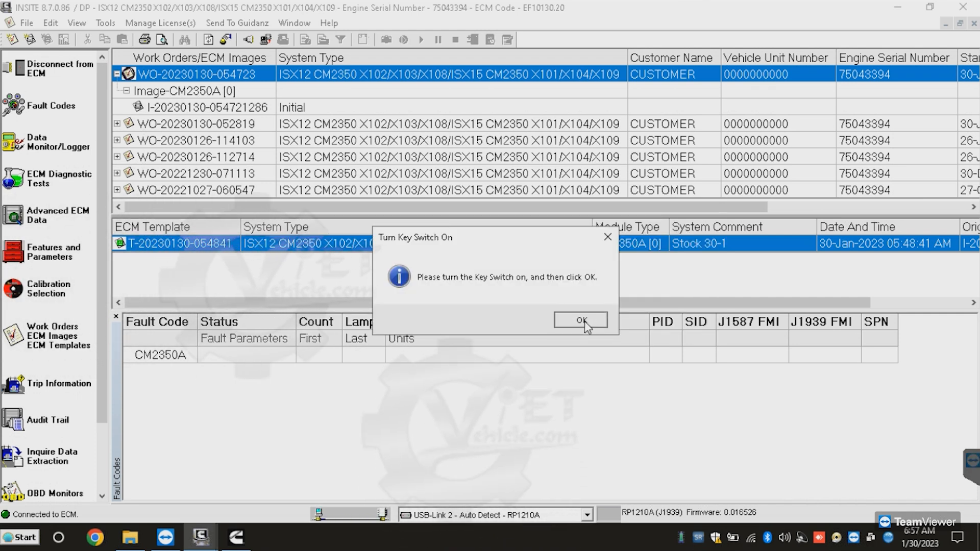
{"action": "left_click", "coordinate": [585, 320]}
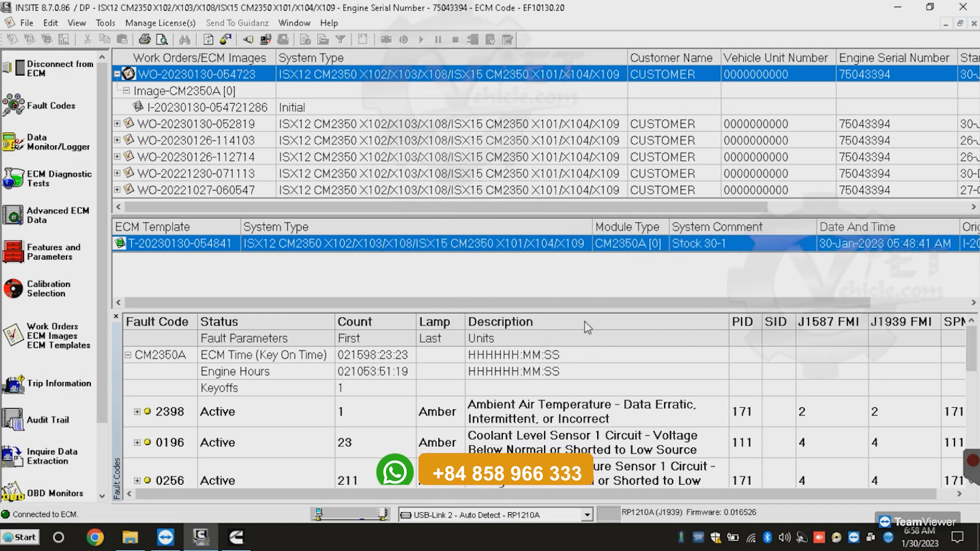
Step: Review the fault codes and reset all faults for all modules, acknowledging the key switch off and on requests
{"action": "left_click", "coordinate": [970, 483]}
{"action": "left_click", "coordinate": [970, 484]}
{"action": "left_click", "coordinate": [970, 483]}
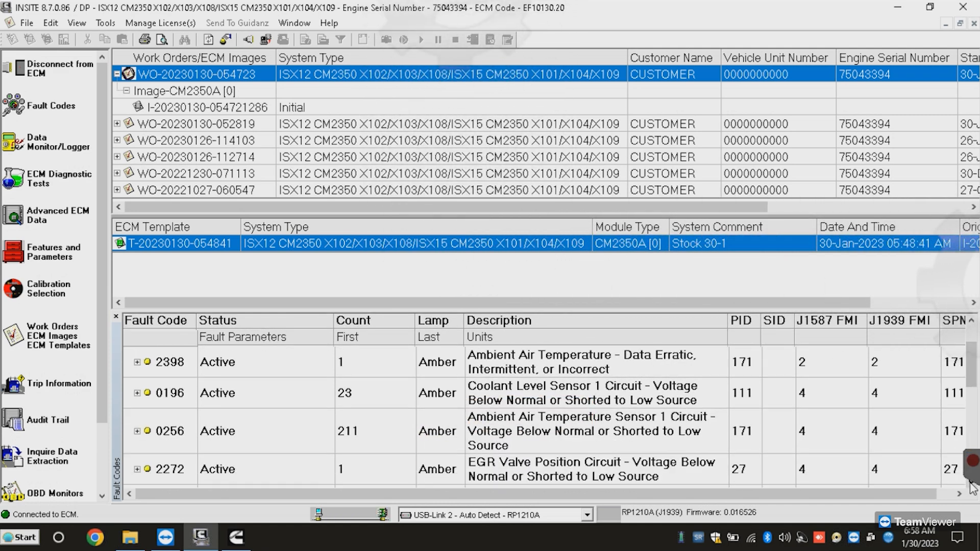
{"action": "left_click", "coordinate": [970, 484]}
{"action": "left_click", "coordinate": [970, 484]}
{"action": "left_click", "coordinate": [970, 484]}
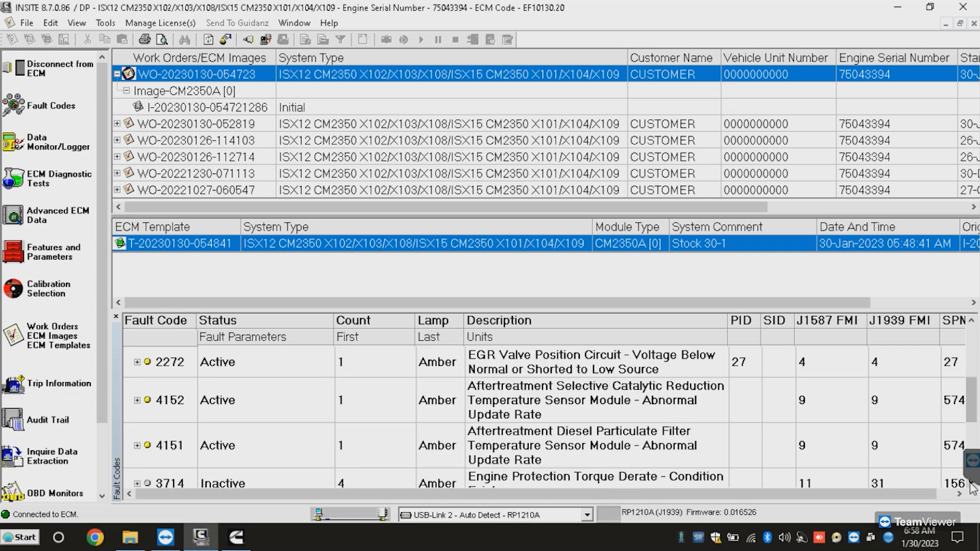
{"action": "right_click", "coordinate": [513, 390]}
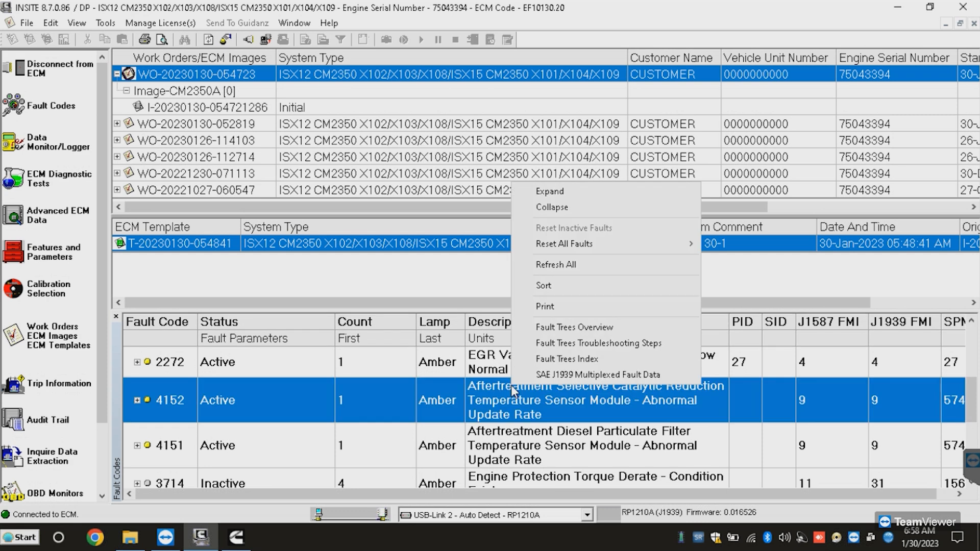
{"action": "mouse_move", "coordinate": [591, 246]}
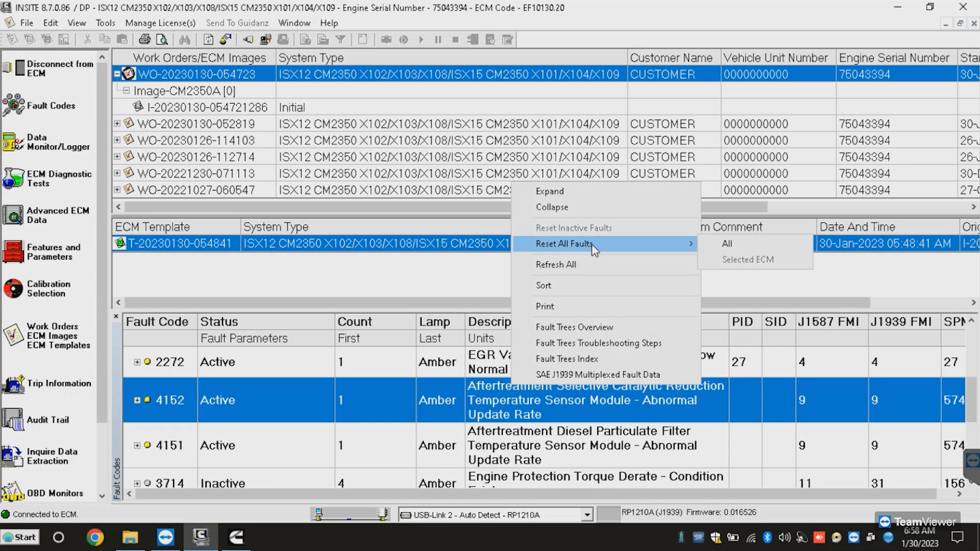
{"action": "left_click", "coordinate": [764, 244]}
{"action": "left_click", "coordinate": [509, 298]}
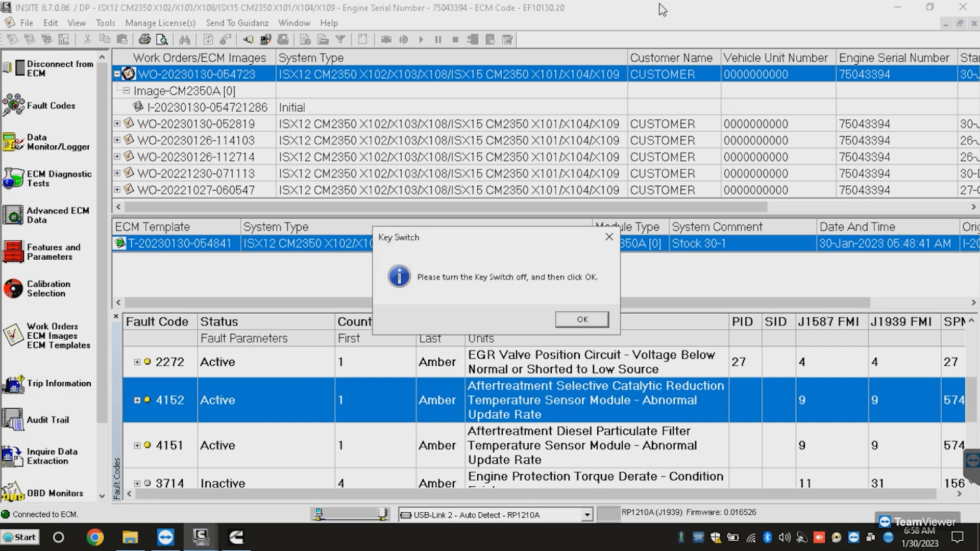
{"action": "left_click", "coordinate": [580, 320]}
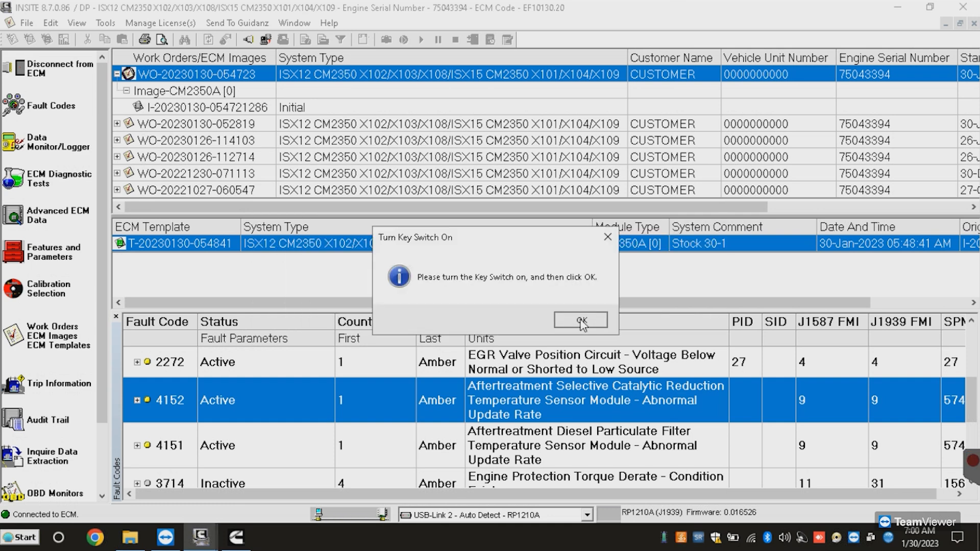
{"action": "left_click", "coordinate": [581, 321]}
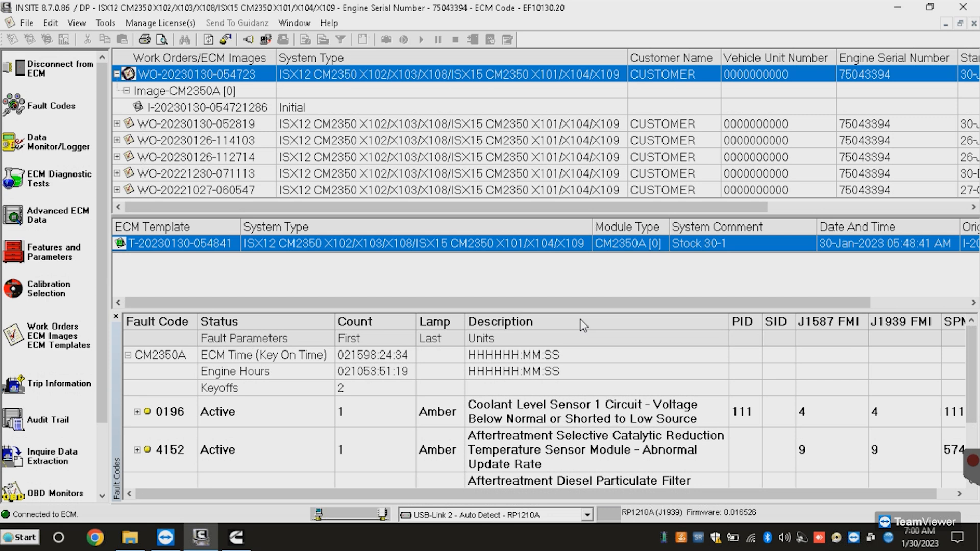
Step: Examine the full list of fault codes reported after the reset
{"action": "left_click", "coordinate": [971, 488]}
{"action": "left_click", "coordinate": [971, 489]}
{"action": "left_click", "coordinate": [971, 489]}
{"action": "left_click", "coordinate": [971, 488]}
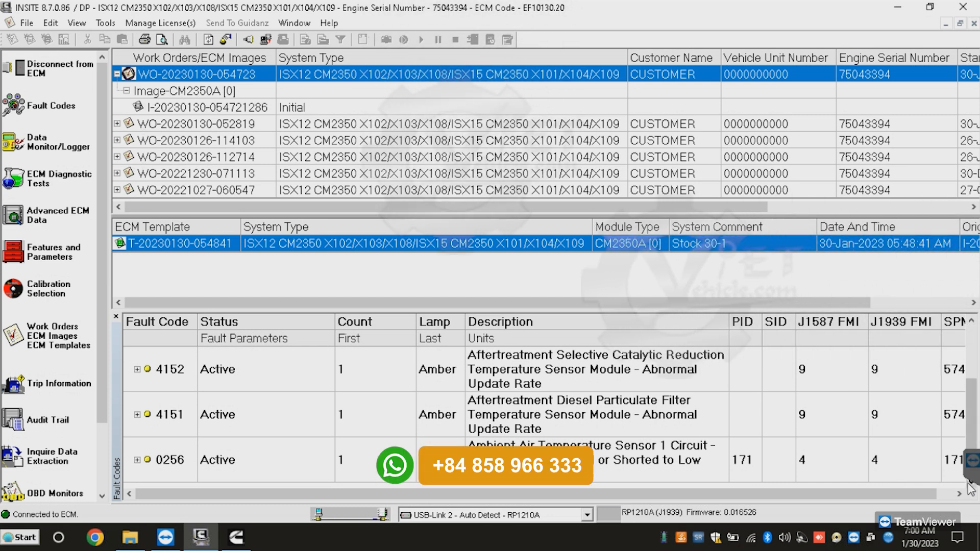
{"action": "left_click", "coordinate": [971, 321]}
{"action": "left_click", "coordinate": [971, 321]}
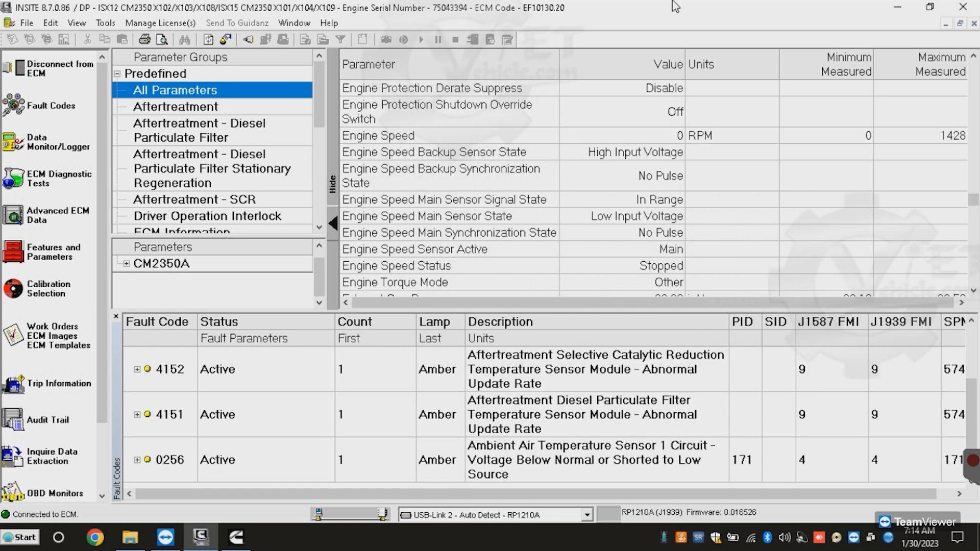
Step: Switch to File Explorer and paste the copied file CM2350 BDR EF10130 DEL v2.xcal into the G- folder
{"action": "left_click", "coordinate": [130, 540]}
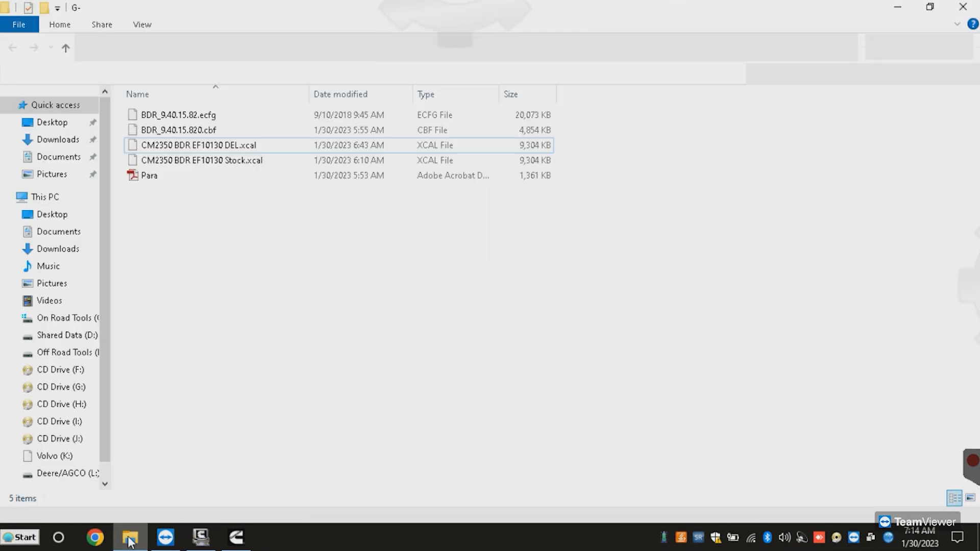
{"action": "right_click", "coordinate": [246, 244]}
{"action": "left_click", "coordinate": [110, 345]}
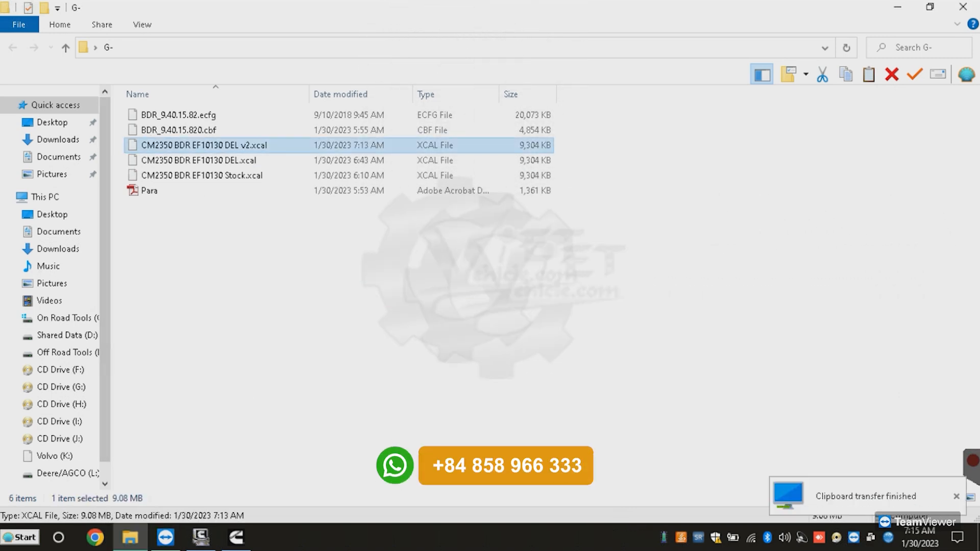
Step: Return to INSITE, check the fault codes, and disconnect from the ECM without creating a final ECM image
{"action": "left_click", "coordinate": [201, 537]}
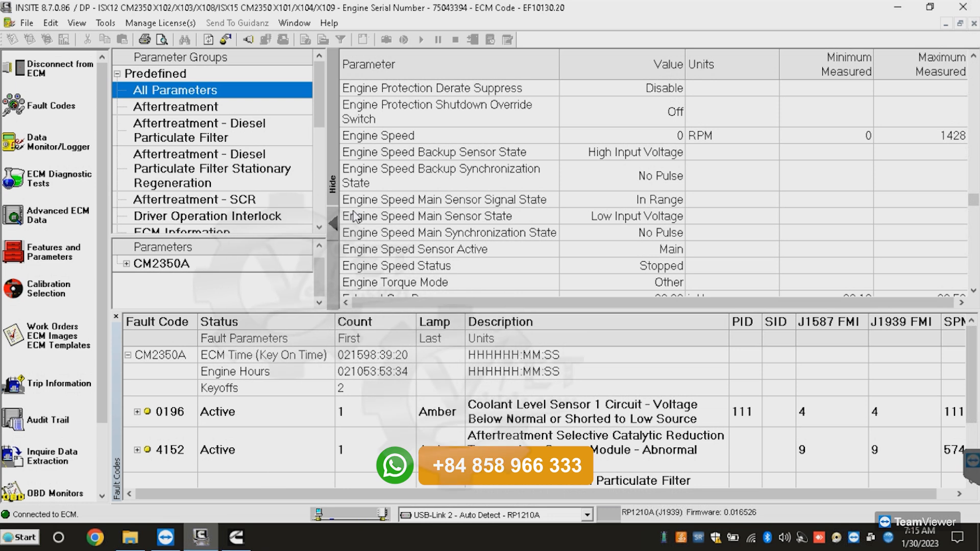
{"action": "scroll", "coordinate": [429, 438], "scroll_direction": "down", "scroll_amount": 2}
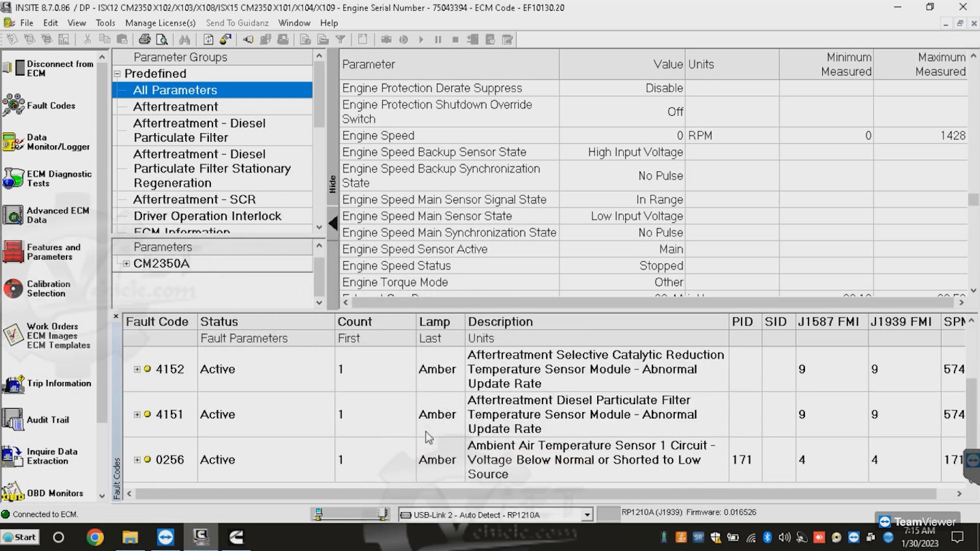
{"action": "scroll", "coordinate": [429, 438], "scroll_direction": "up", "scroll_amount": 3}
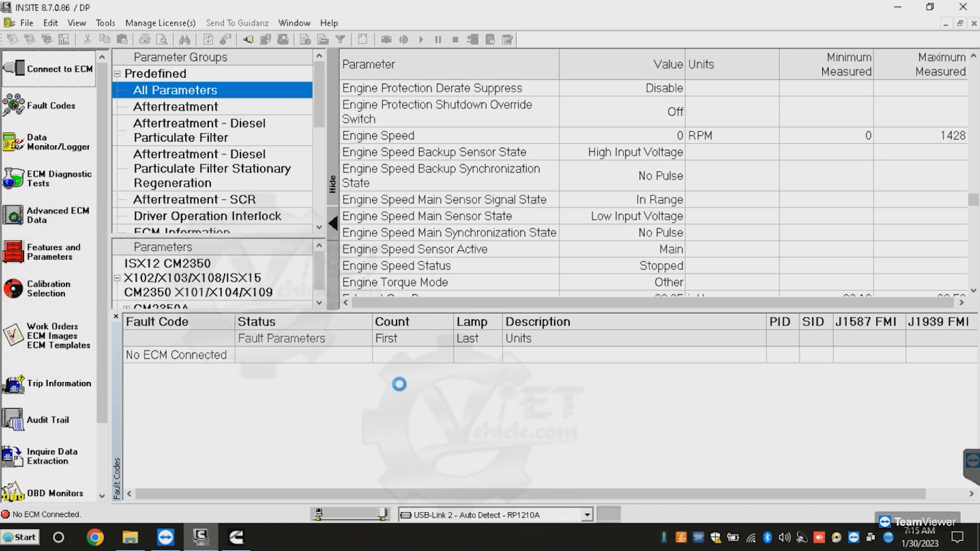
{"action": "left_click", "coordinate": [640, 62]}
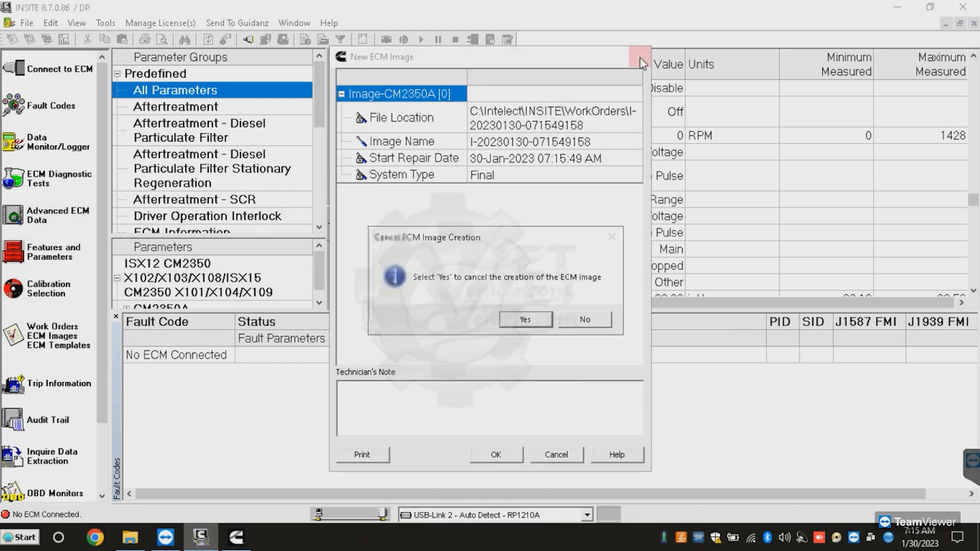
{"action": "left_click", "coordinate": [525, 319]}
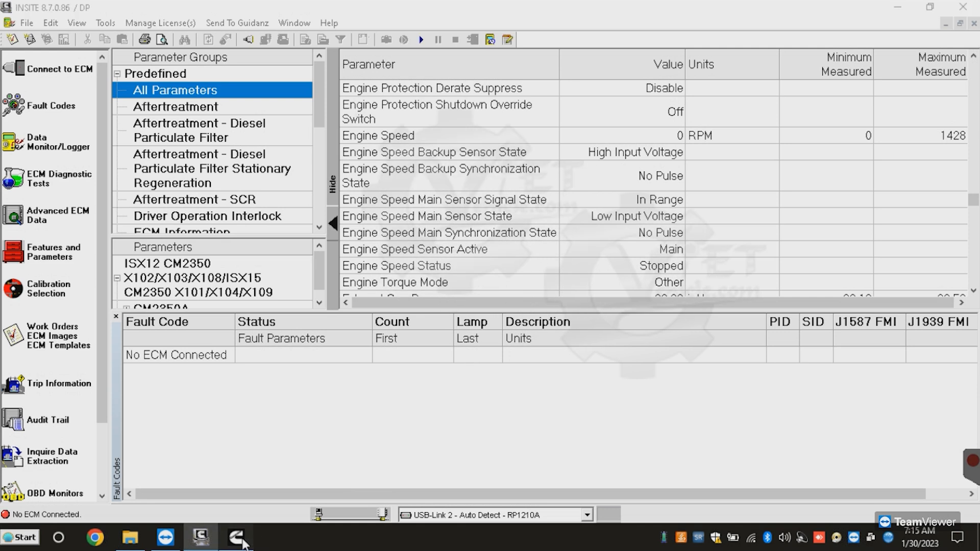
Step: Switch to Calterm and start a Reflash Cummins ECM session, agreeing to close the current connection
{"action": "left_click", "coordinate": [244, 542]}
{"action": "left_click", "coordinate": [439, 42]}
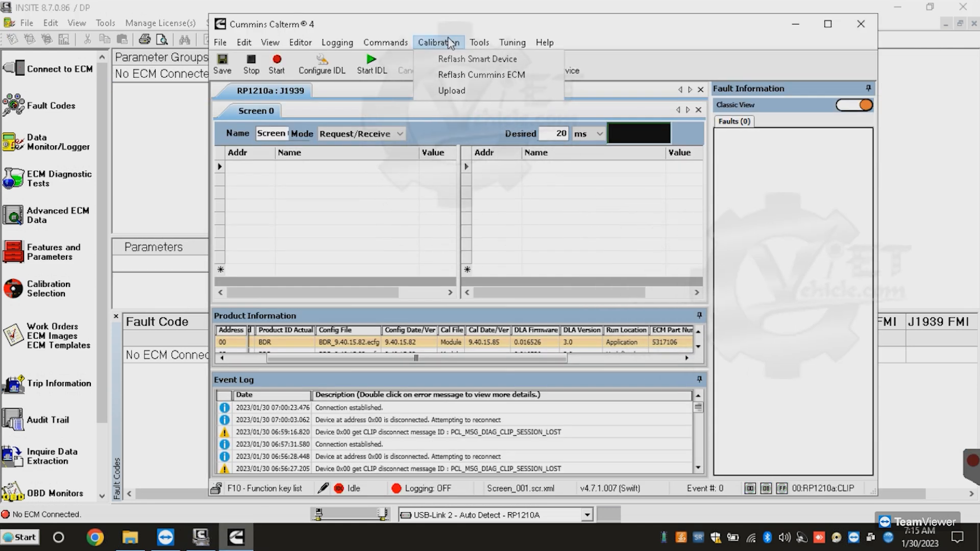
{"action": "left_click", "coordinate": [457, 76]}
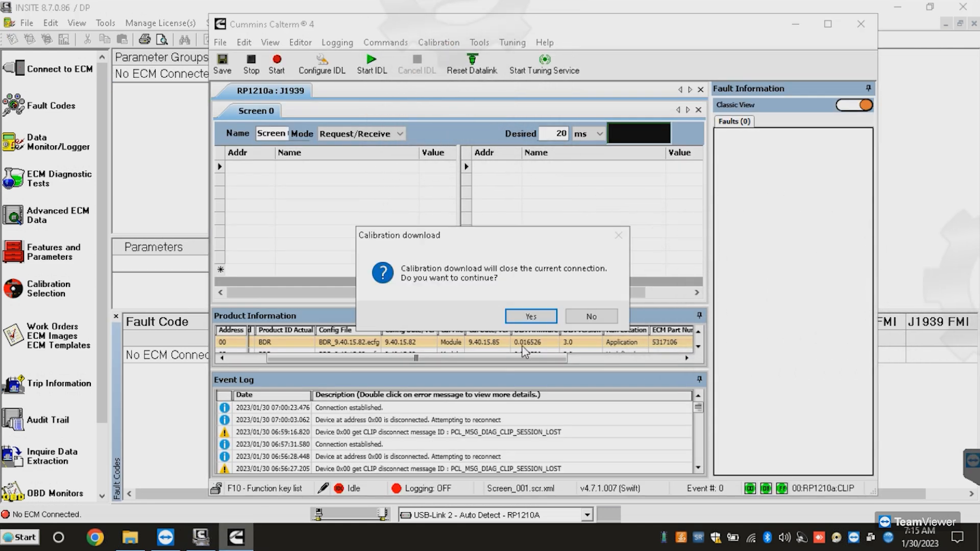
{"action": "left_click", "coordinate": [529, 317]}
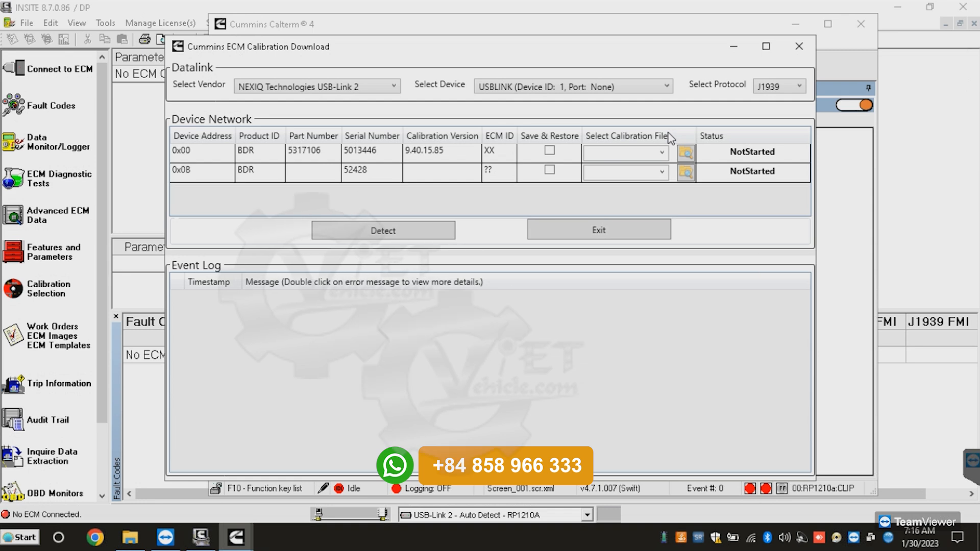
Step: Reflash the BDR device at address 0x00 with CM2350 BDR EF10130 DEL v2.xcal, and exit the calibration download
{"action": "left_click", "coordinate": [685, 153]}
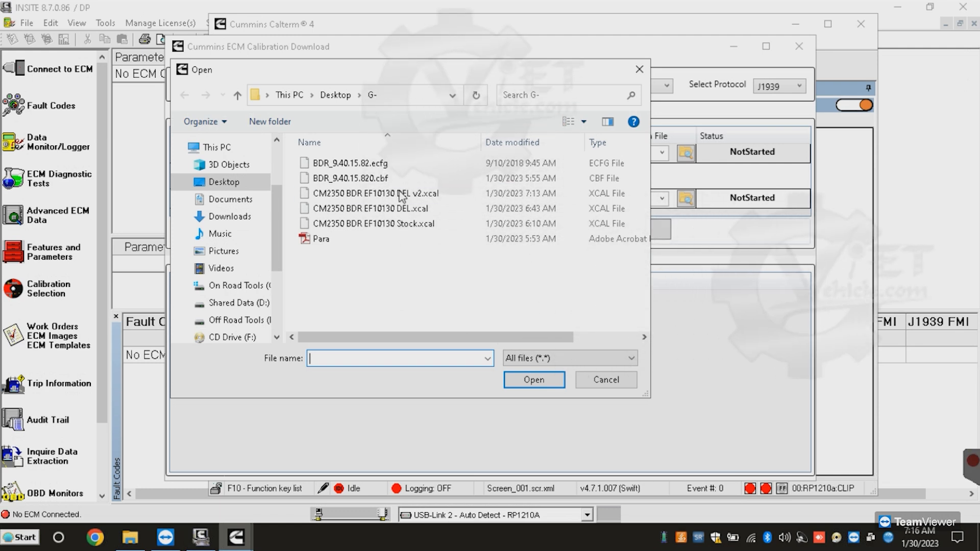
{"action": "left_click", "coordinate": [376, 193]}
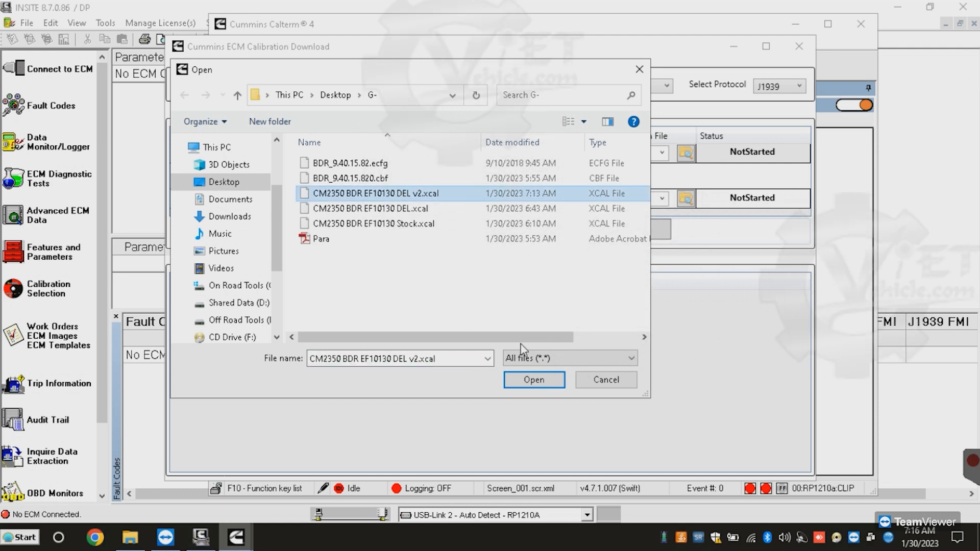
{"action": "left_click", "coordinate": [533, 380]}
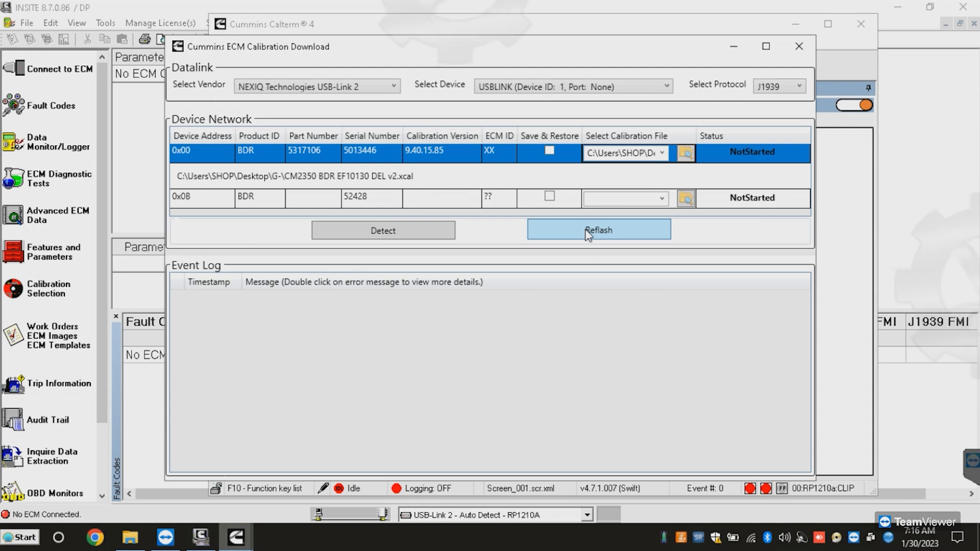
{"action": "left_click", "coordinate": [588, 233]}
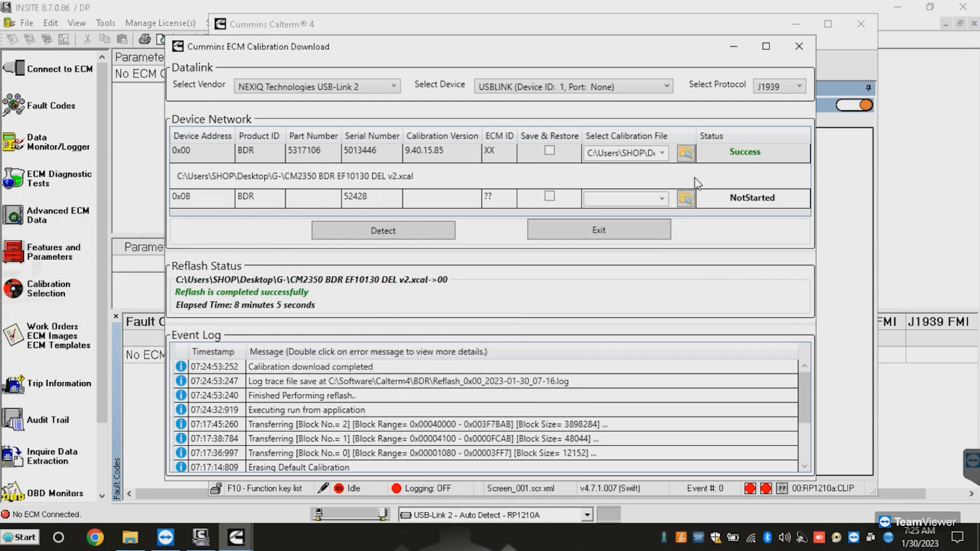
{"action": "left_click", "coordinate": [723, 161]}
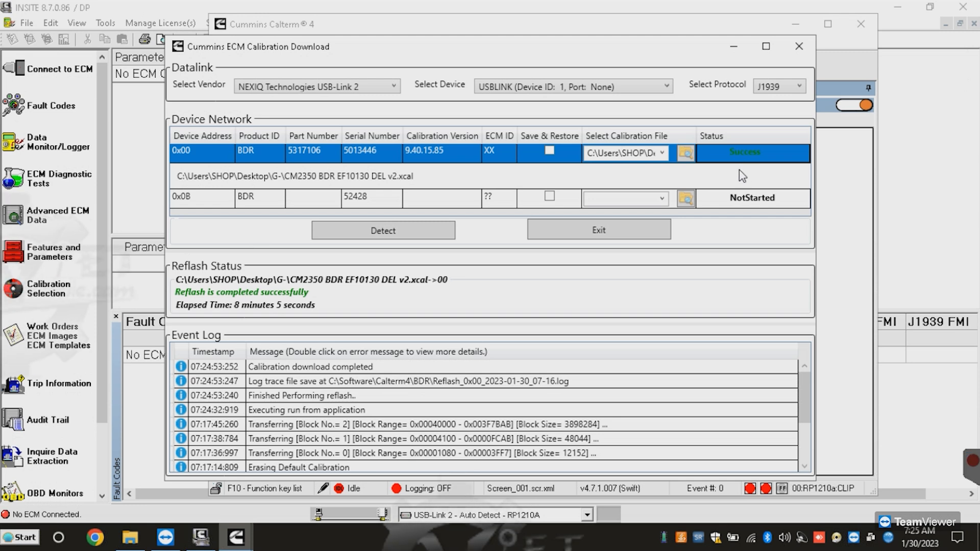
{"action": "left_click", "coordinate": [629, 230]}
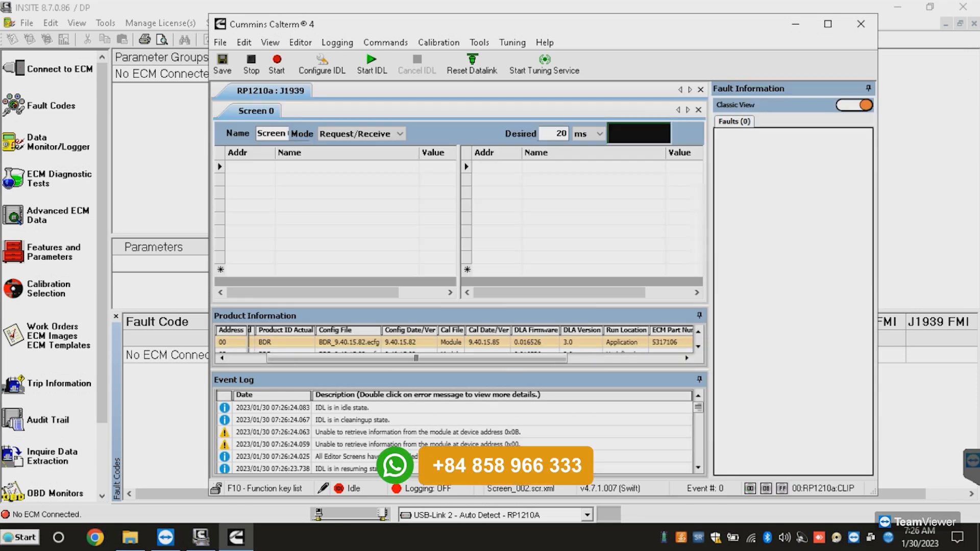
Step: Return to INSITE and reconnect to the ECM, dismissing the request to create or activate a work order
{"action": "left_click", "coordinate": [44, 63]}
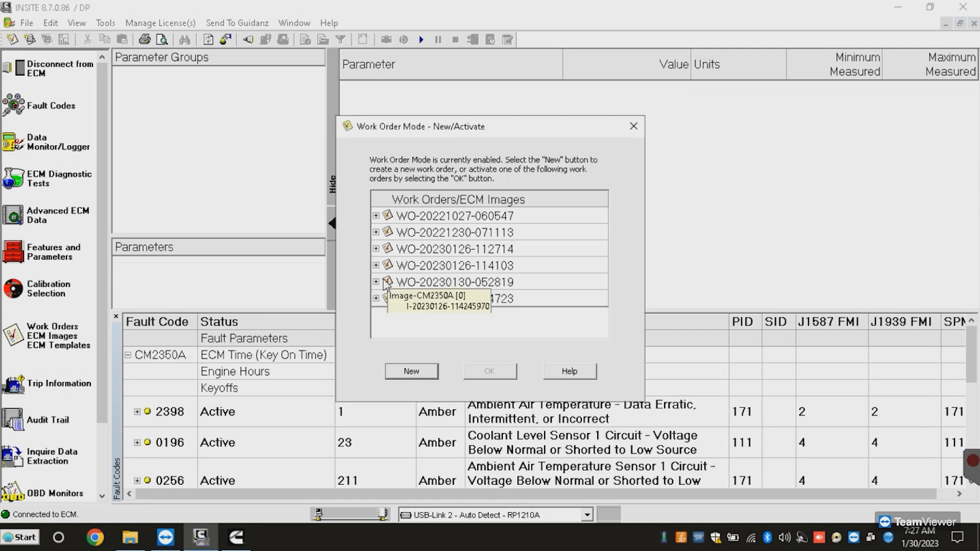
{"action": "left_click", "coordinate": [633, 127]}
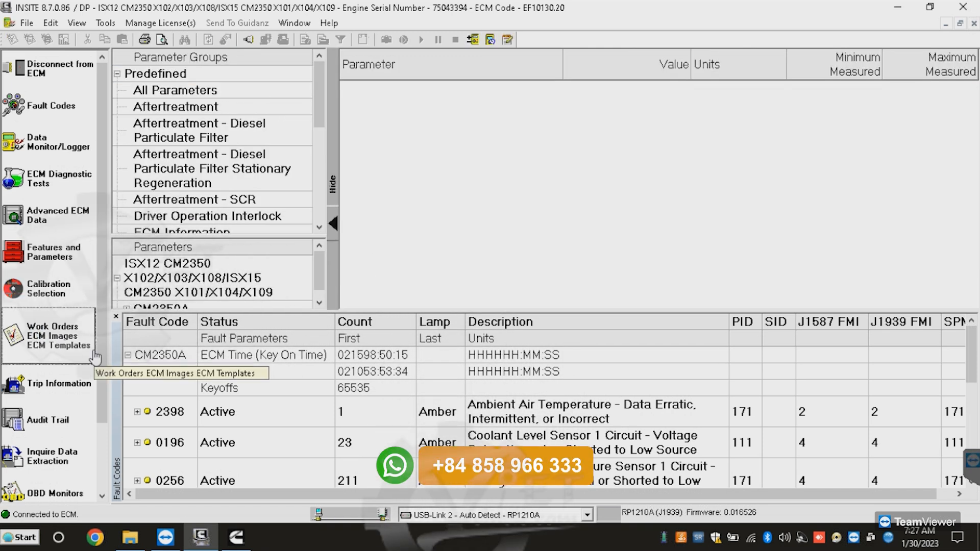
Step: Send the ECM template commented Stock 30-1 to the ECM, confirming the adjustment and the key switch off and on requests
{"action": "left_click", "coordinate": [95, 357]}
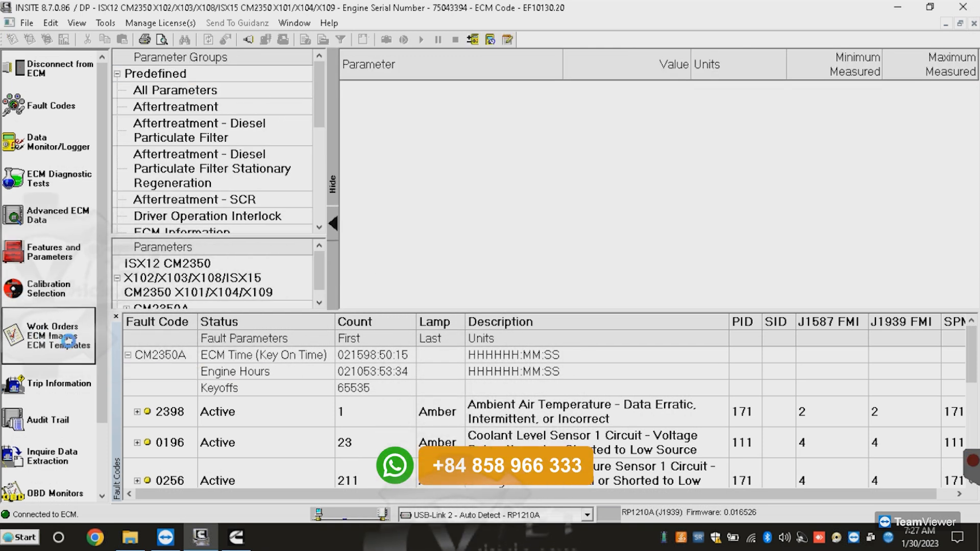
{"action": "right_click", "coordinate": [447, 249]}
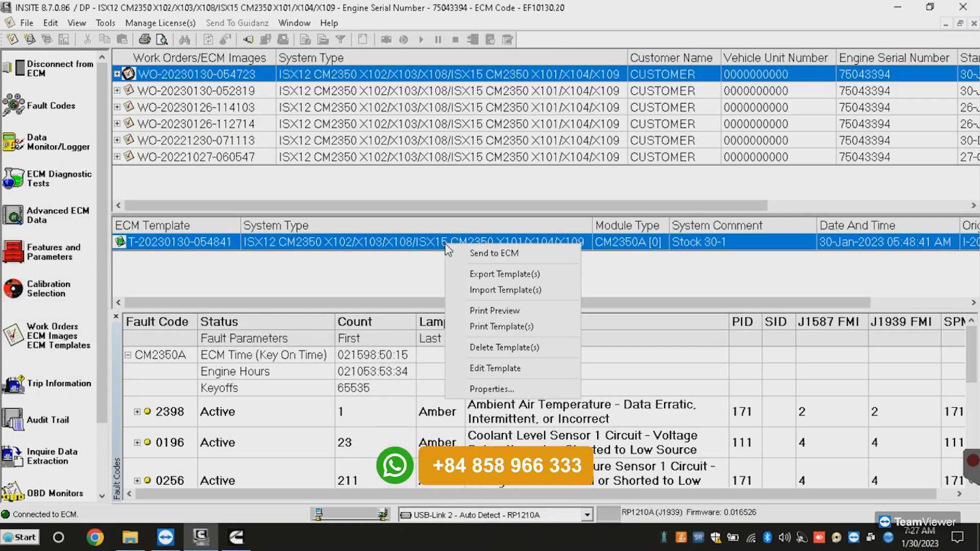
{"action": "left_click", "coordinate": [477, 255]}
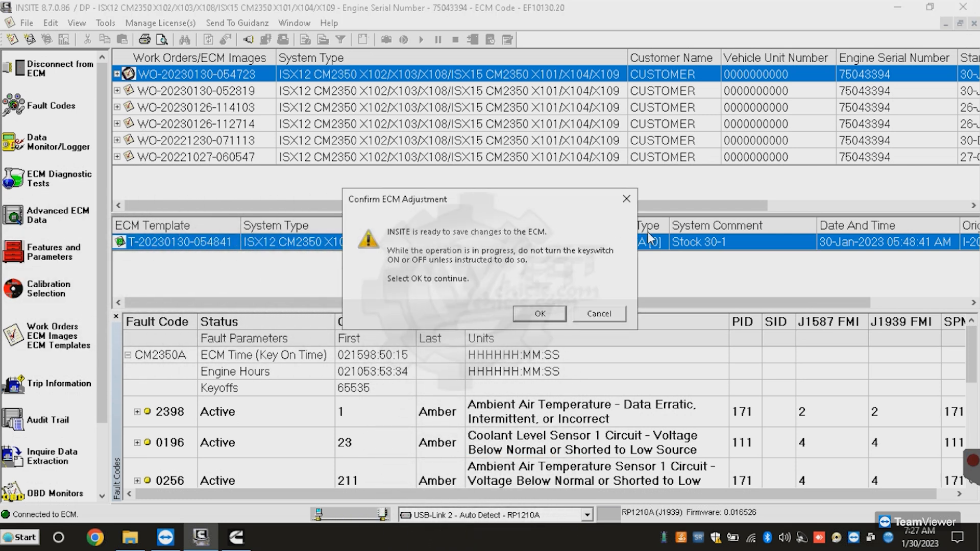
{"action": "left_click", "coordinate": [541, 312]}
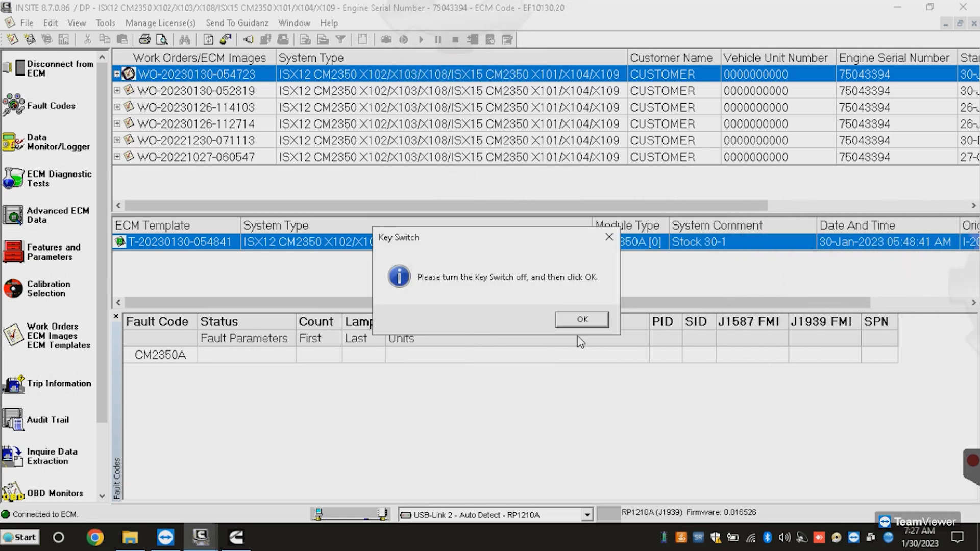
{"action": "left_click", "coordinate": [582, 320]}
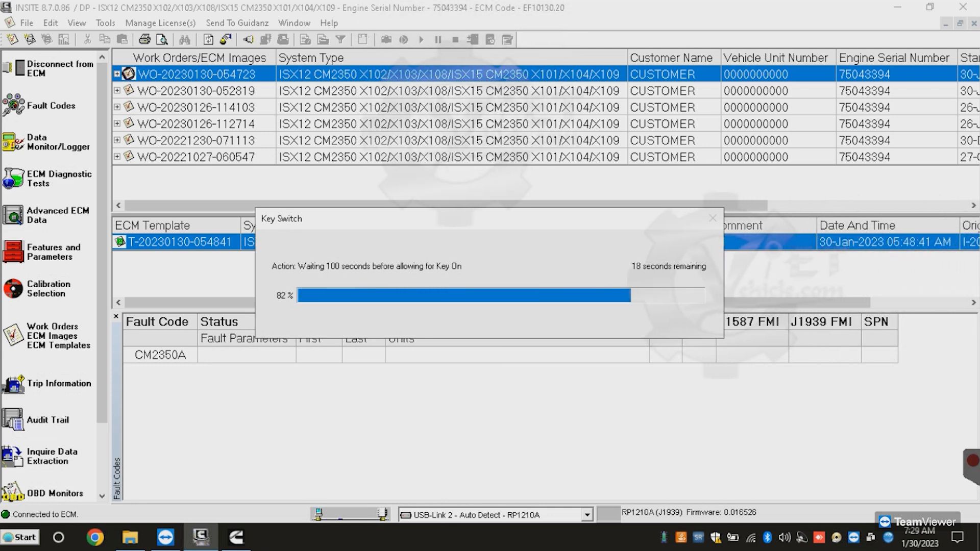
{"action": "left_click", "coordinate": [566, 323]}
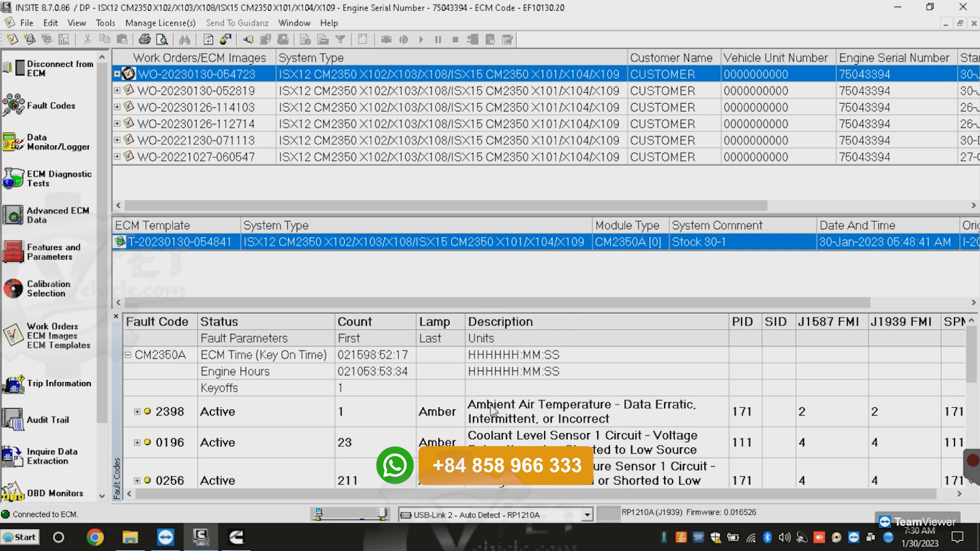
Step: Reset all faults for all modules again, confirming the reset and acknowledging the key switch off and on requests
{"action": "right_click", "coordinate": [464, 434]}
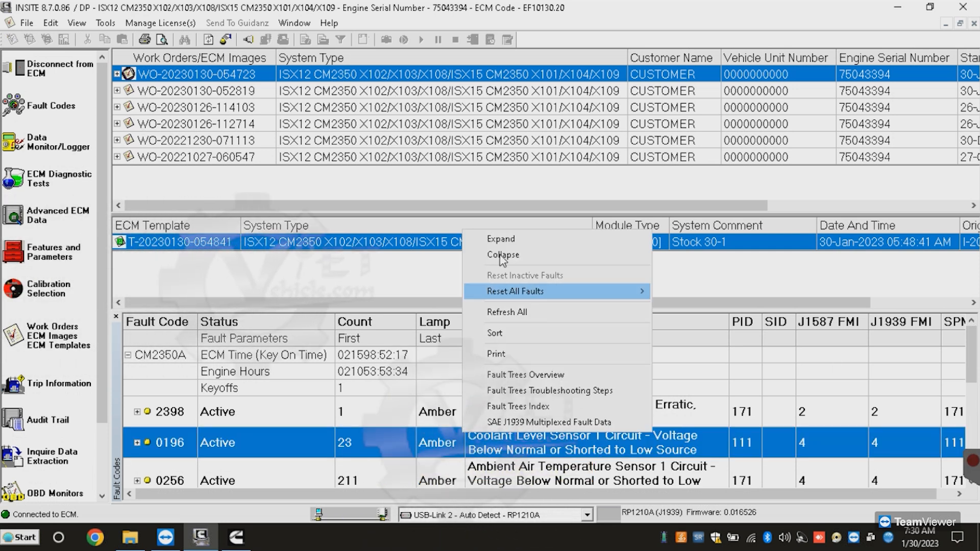
{"action": "mouse_move", "coordinate": [531, 292]}
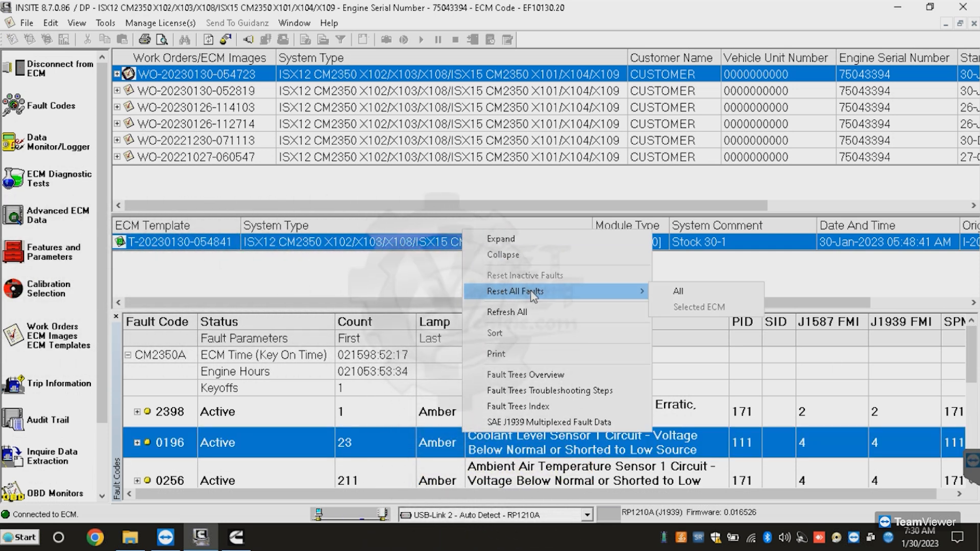
{"action": "left_click", "coordinate": [679, 291]}
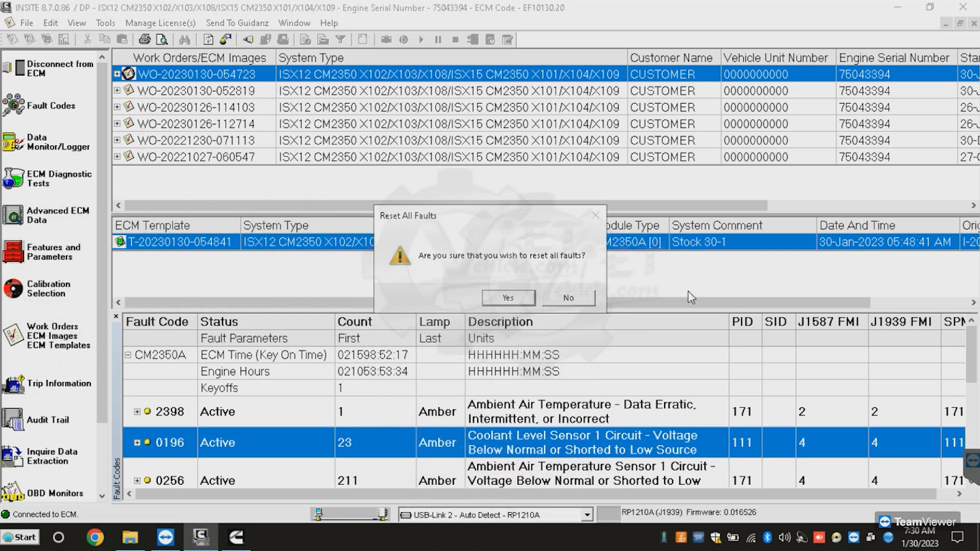
{"action": "left_click", "coordinate": [509, 298]}
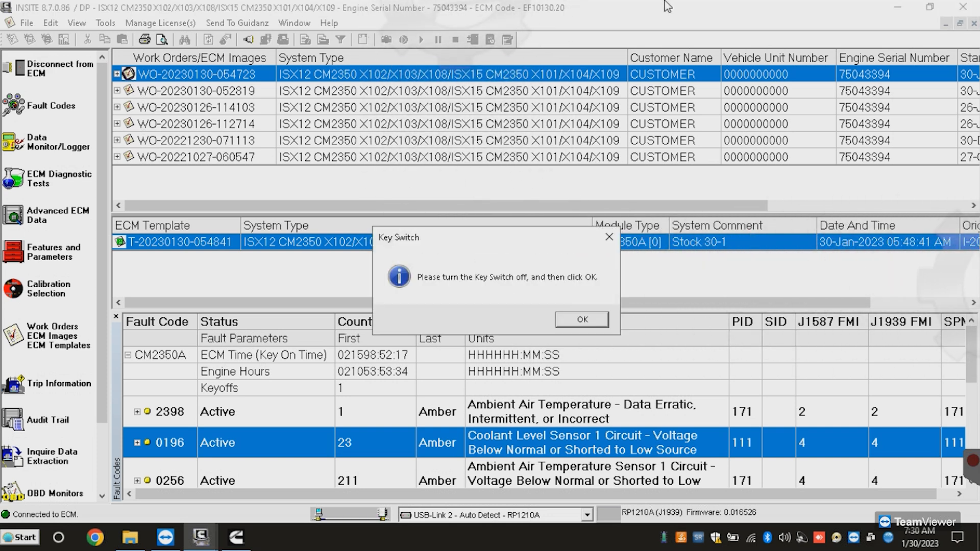
{"action": "left_click", "coordinate": [578, 318]}
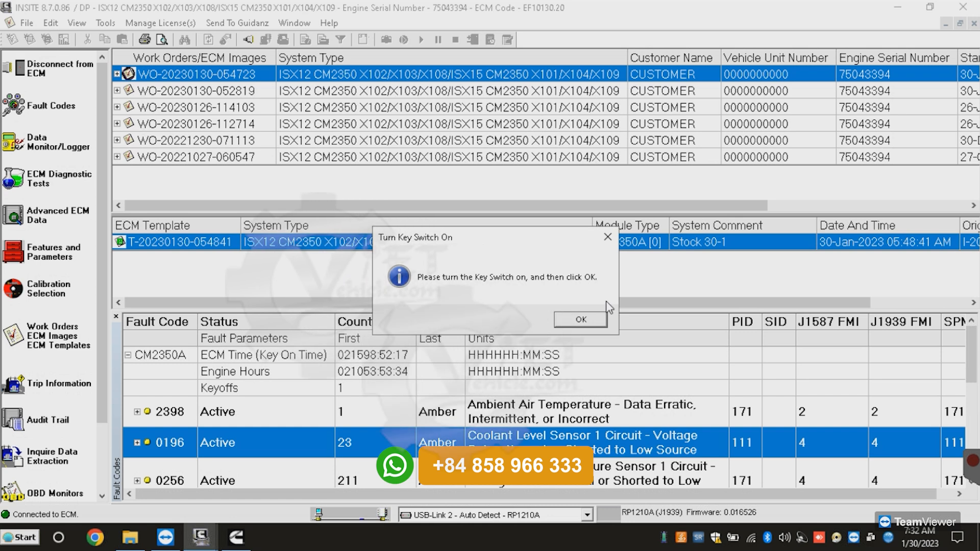
{"action": "left_click", "coordinate": [577, 319]}
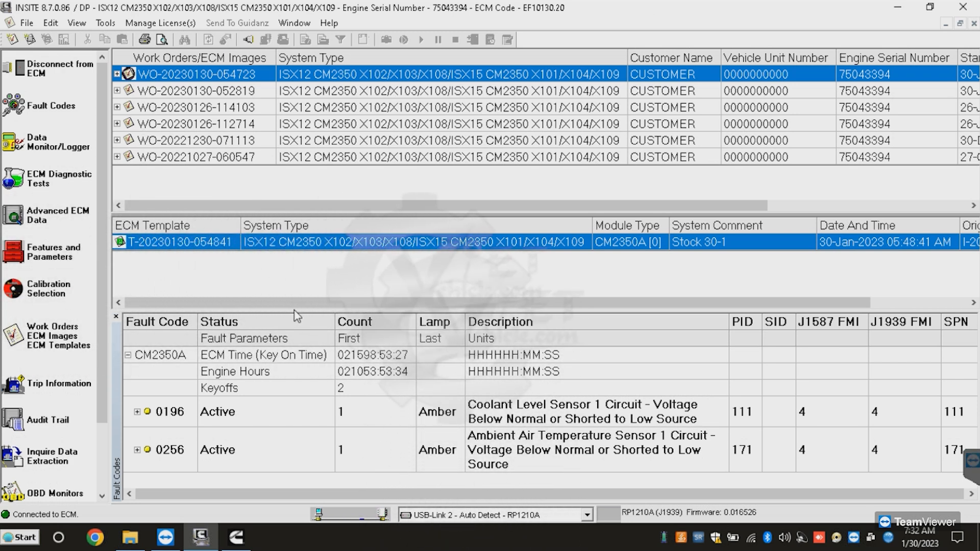
Step: Monitor the All Parameters group in the Data Monitor/Logger, adjusting the fault code area's height to make room for the readings
{"action": "left_click_drag", "start_coordinate": [294, 310], "coordinate": [210, 283]}
{"action": "left_click", "coordinate": [48, 142]}
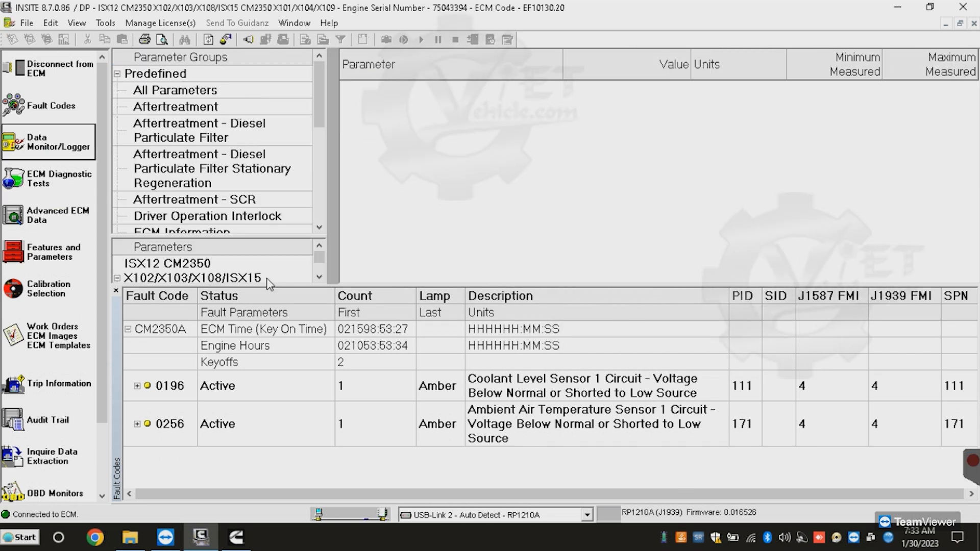
{"action": "left_click", "coordinate": [189, 91]}
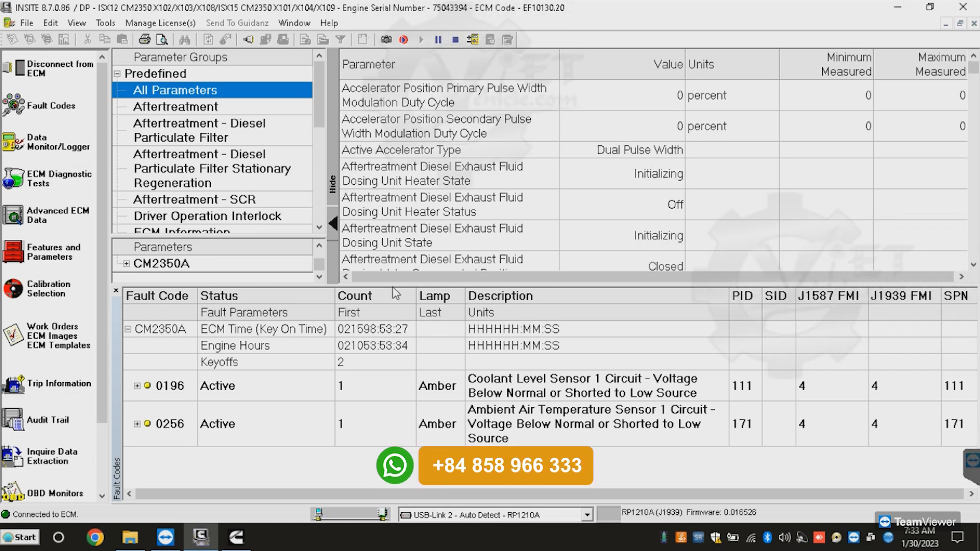
{"action": "left_click_drag", "start_coordinate": [393, 286], "coordinate": [416, 330]}
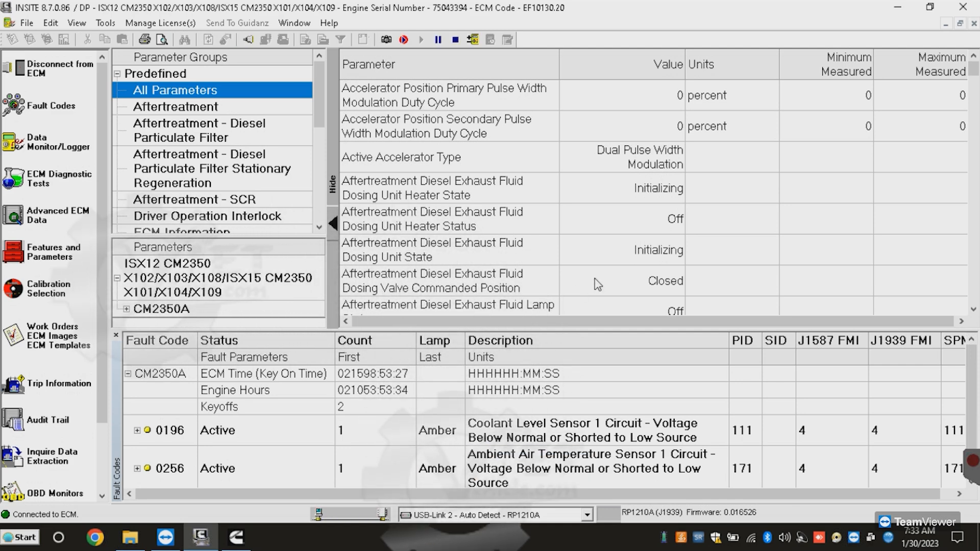
Step: Examine the live ECM distance, engine hours, engine speed and exhaust parameters in the monitored list
{"action": "scroll", "coordinate": [657, 277], "scroll_direction": "down", "scroll_amount": 8}
{"action": "scroll", "coordinate": [657, 276], "scroll_direction": "down", "scroll_amount": 10}
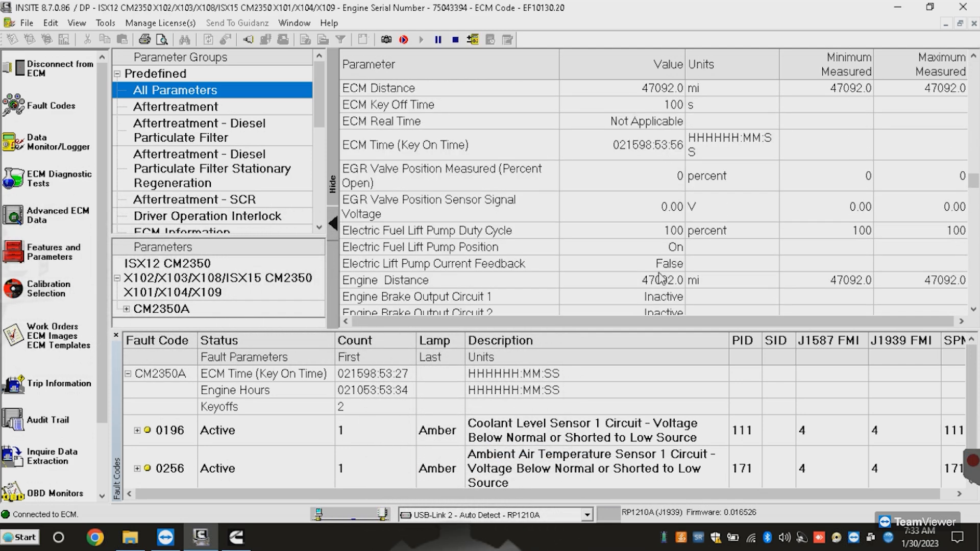
{"action": "scroll", "coordinate": [658, 266], "scroll_direction": "up", "scroll_amount": 3}
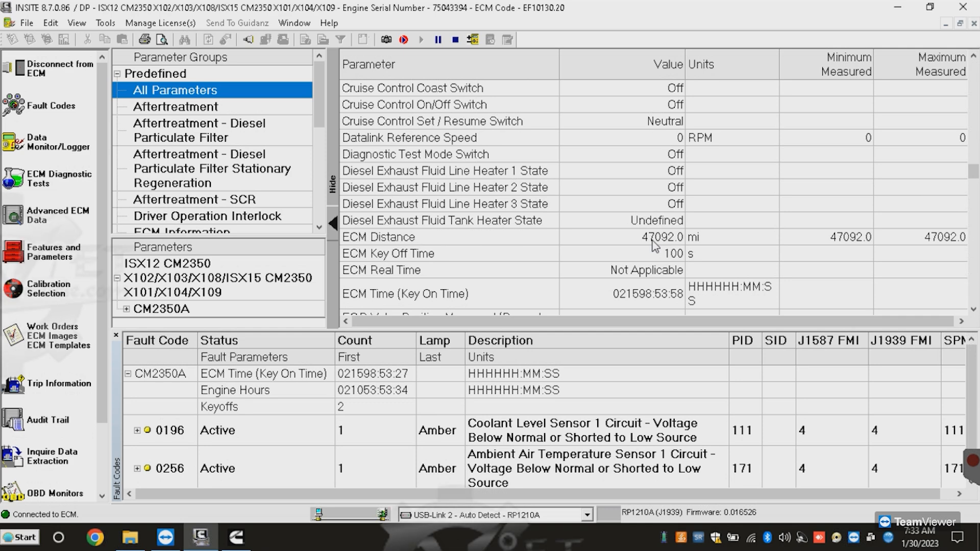
{"action": "scroll", "coordinate": [654, 245], "scroll_direction": "down", "scroll_amount": 3}
{"action": "scroll", "coordinate": [655, 247], "scroll_direction": "down", "scroll_amount": 4}
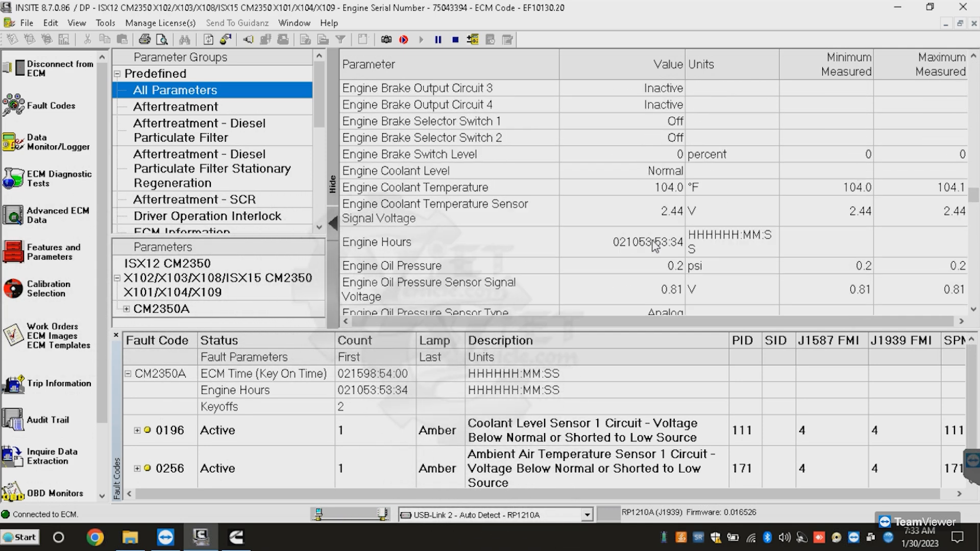
{"action": "scroll", "coordinate": [655, 246], "scroll_direction": "down", "scroll_amount": 5}
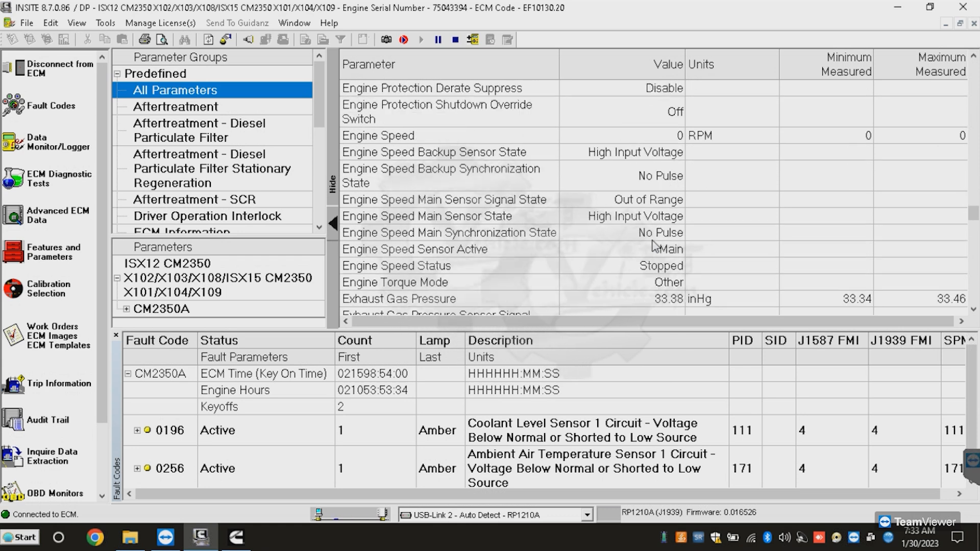
{"action": "left_click", "coordinate": [663, 136]}
{"action": "scroll", "coordinate": [662, 138], "scroll_direction": "down", "scroll_amount": 3}
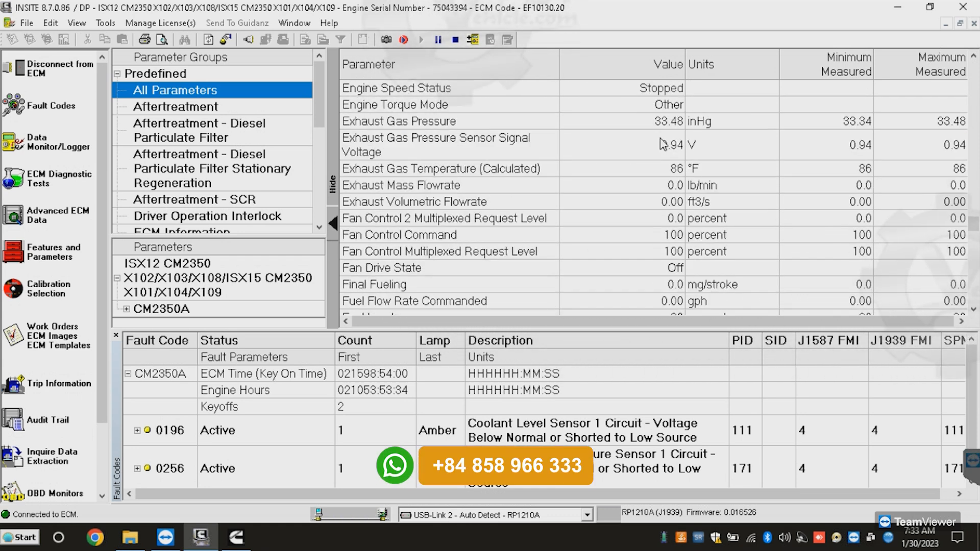
{"action": "scroll", "coordinate": [662, 145], "scroll_direction": "down", "scroll_amount": 1}
{"action": "scroll", "coordinate": [662, 143], "scroll_direction": "down", "scroll_amount": 3}
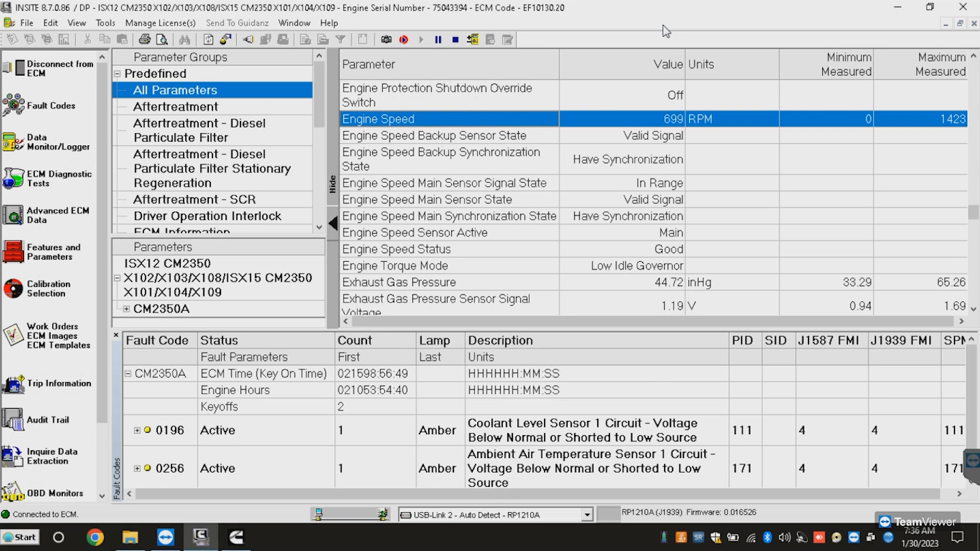
Step: Examine the fuel system, rail pressure, intake manifold and aftertreatment readings with the engine running
{"action": "left_click_drag", "start_coordinate": [975, 210], "coordinate": [975, 210]}
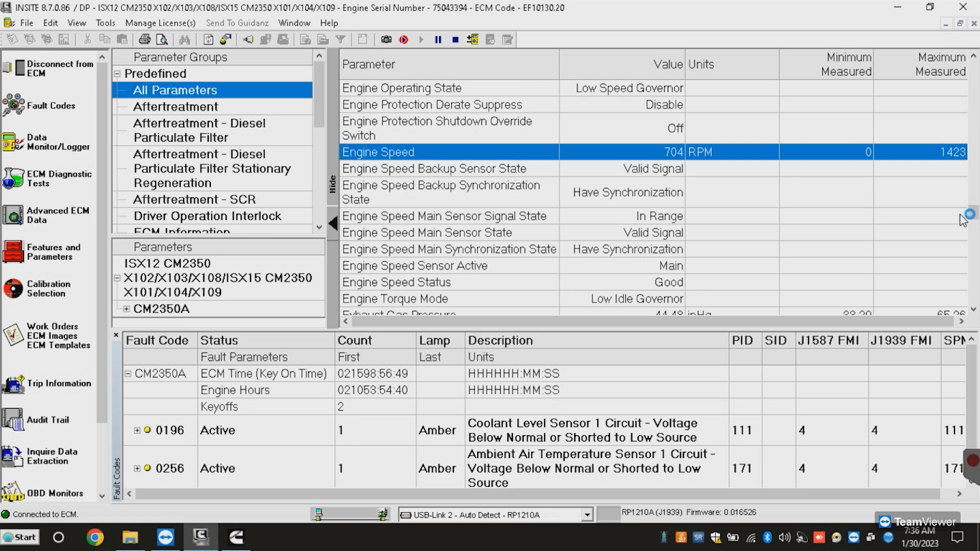
{"action": "scroll", "coordinate": [963, 219], "scroll_direction": "down", "scroll_amount": 5}
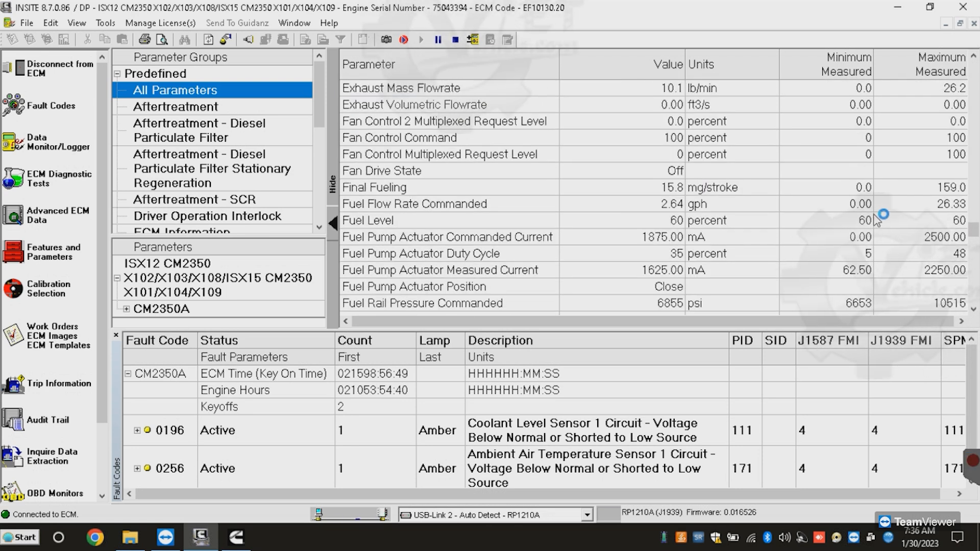
{"action": "scroll", "coordinate": [742, 204], "scroll_direction": "down", "scroll_amount": 1}
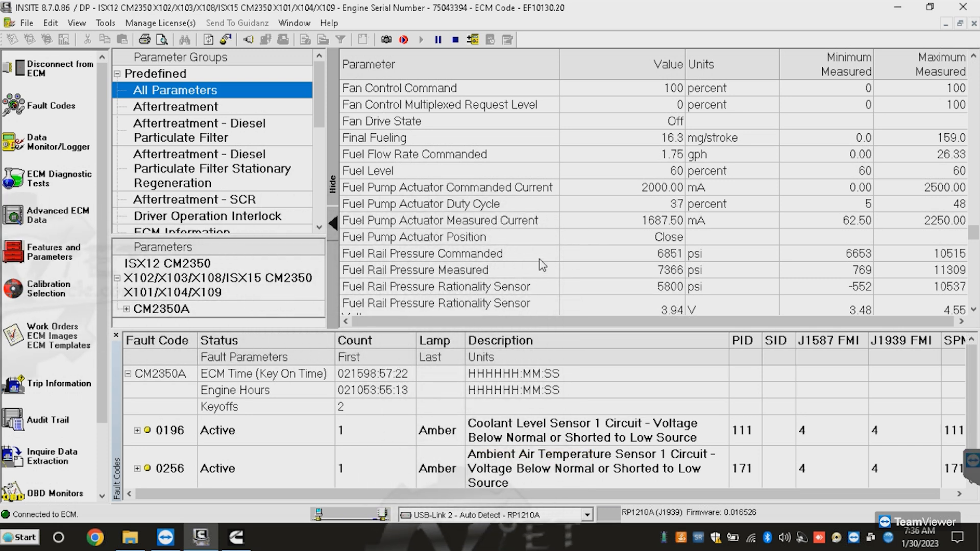
{"action": "scroll", "coordinate": [542, 265], "scroll_direction": "down", "scroll_amount": 1}
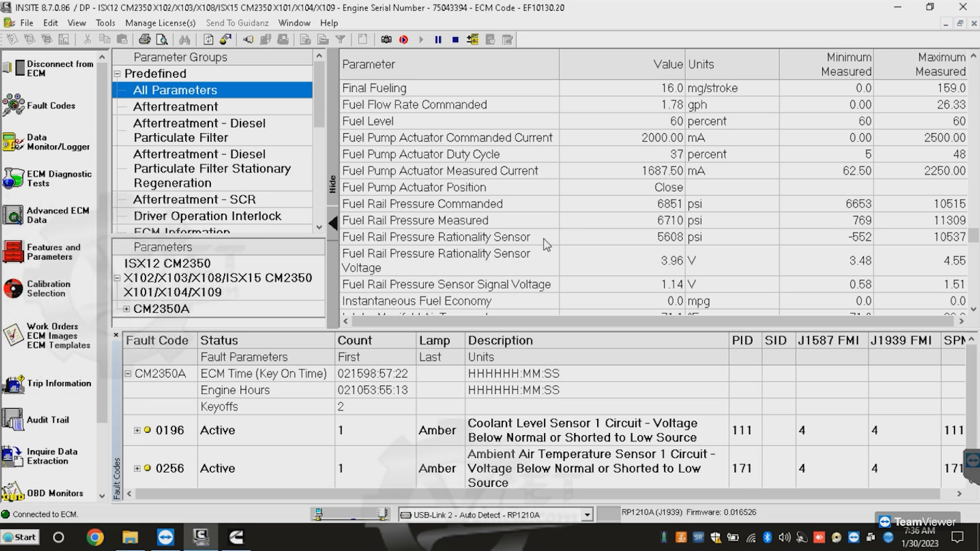
{"action": "scroll", "coordinate": [547, 244], "scroll_direction": "down", "scroll_amount": 3}
{"action": "scroll", "coordinate": [546, 245], "scroll_direction": "down", "scroll_amount": 1}
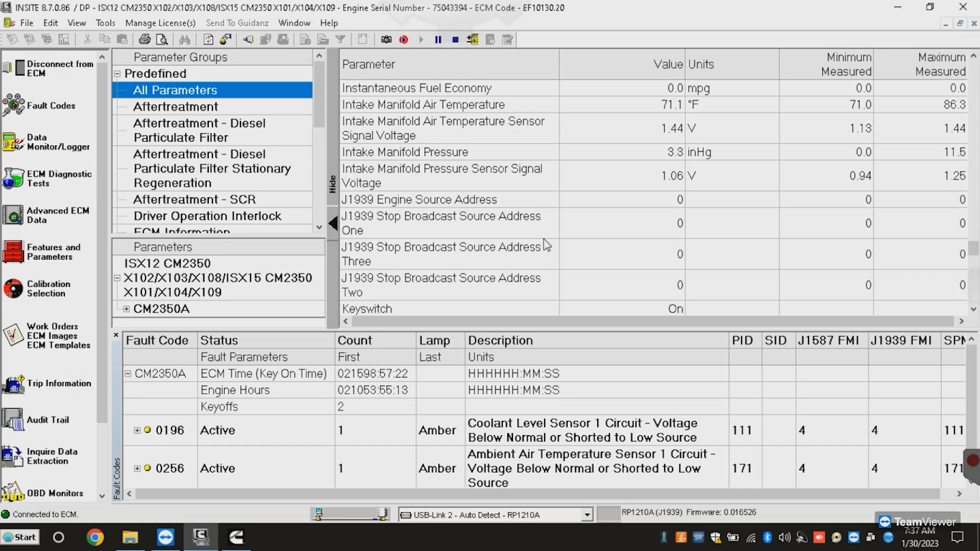
{"action": "scroll", "coordinate": [546, 245], "scroll_direction": "up", "scroll_amount": 1}
{"action": "scroll", "coordinate": [553, 235], "scroll_direction": "down", "scroll_amount": 5}
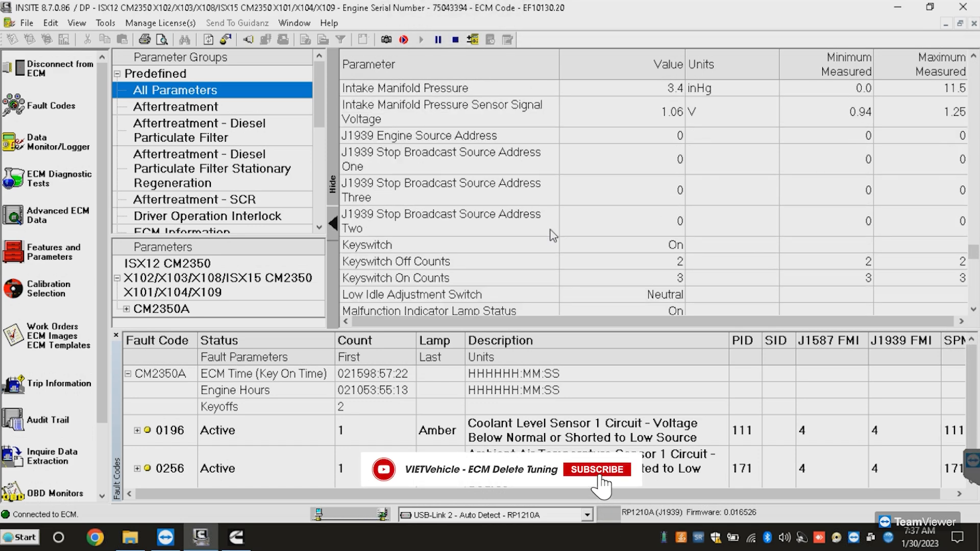
{"action": "scroll", "coordinate": [553, 236], "scroll_direction": "up", "scroll_amount": 1}
{"action": "scroll", "coordinate": [553, 236], "scroll_direction": "up", "scroll_amount": 15}
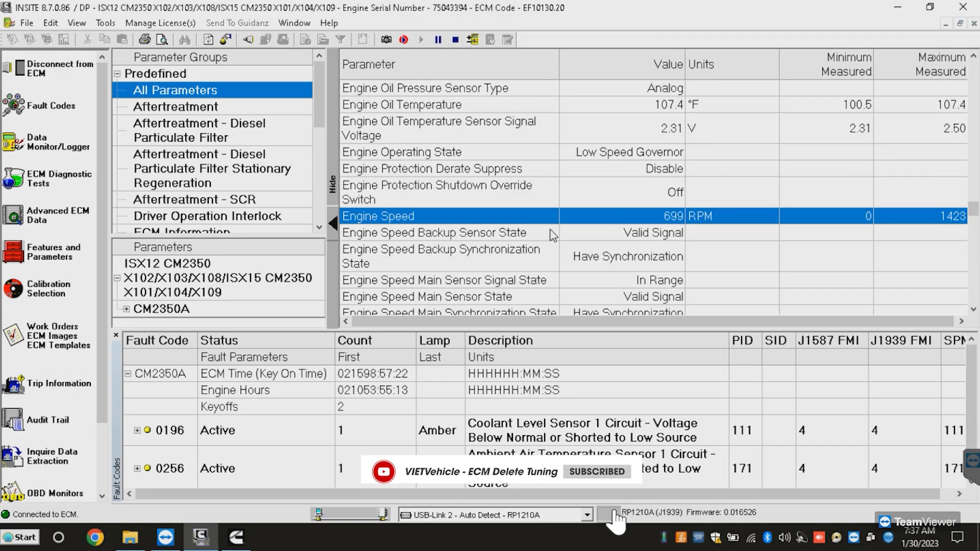
{"action": "scroll", "coordinate": [553, 233], "scroll_direction": "up", "scroll_amount": 10}
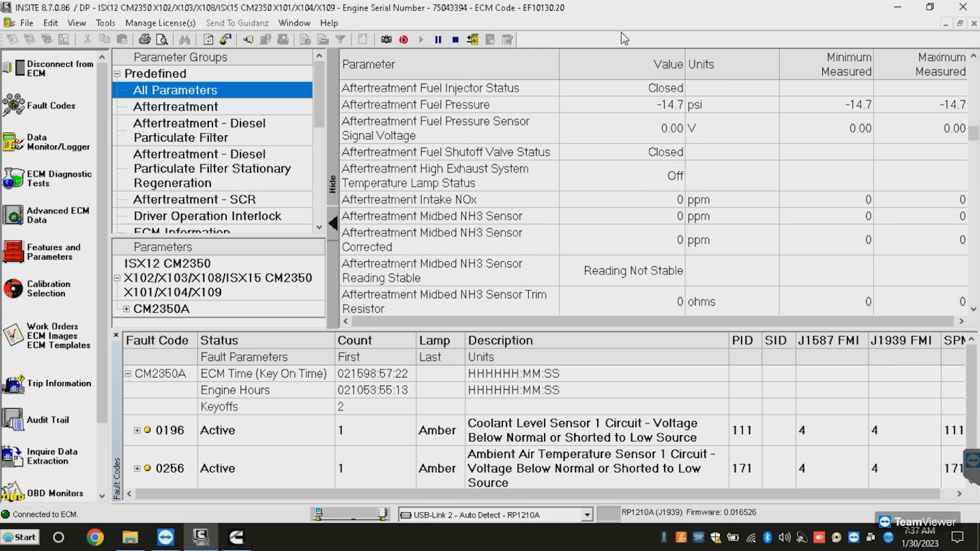